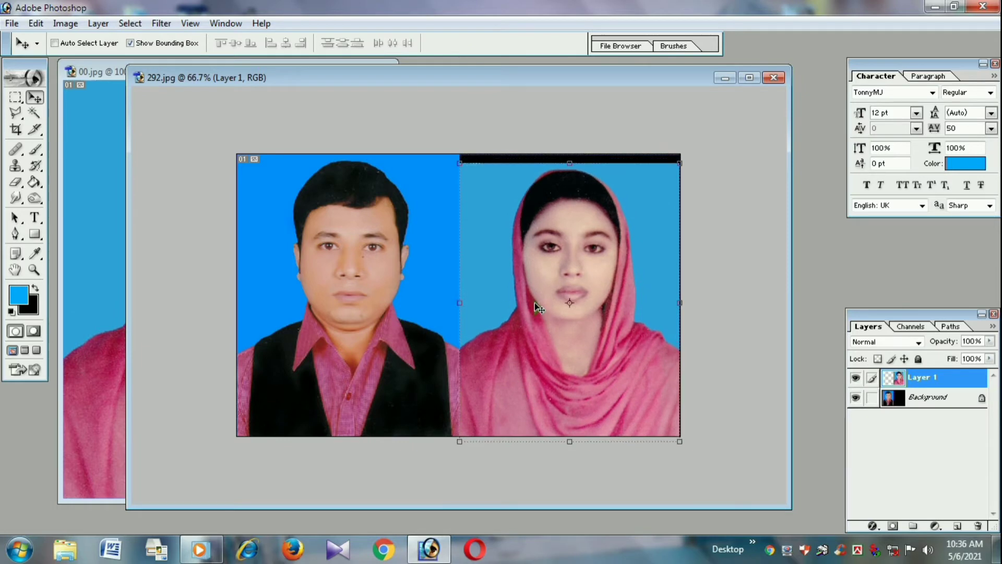
Rotate the canvas of the combined two-portrait image 90° clockwise
left_click(65, 24)
mouse_move(126, 171)
left_click(219, 190)
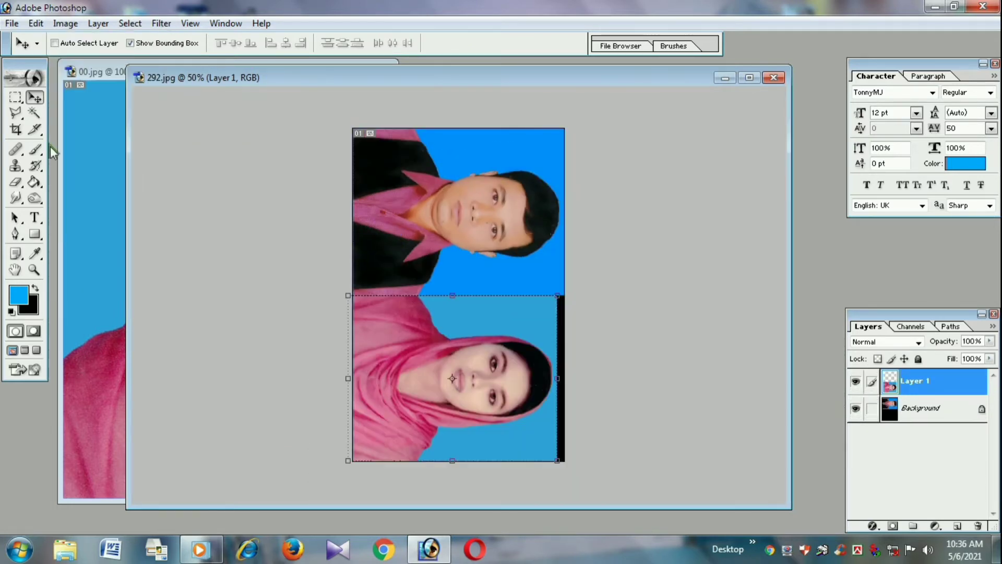
Crop the rotated image to 1.52 × 1.92 in at 300 pixels/inch, with the frame extending beyond the heads' side
key("c")
left_click_drag(336, 118, 579, 423)
left_click_drag(565, 395, 630, 452)
key("Return")
Save the cropped two-portrait image to the Desktop in JPEG format
left_click(12, 24)
left_click(55, 143)
left_click(629, 310)
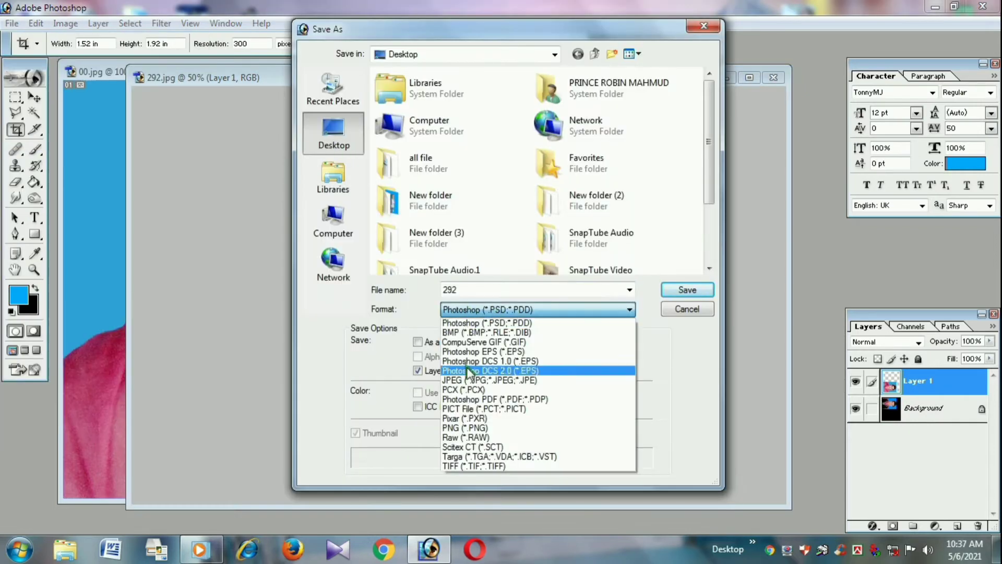
left_click(465, 373)
left_click(689, 290)
Close 292.jpg without saving its changes and close 00.jpg
left_click(773, 77)
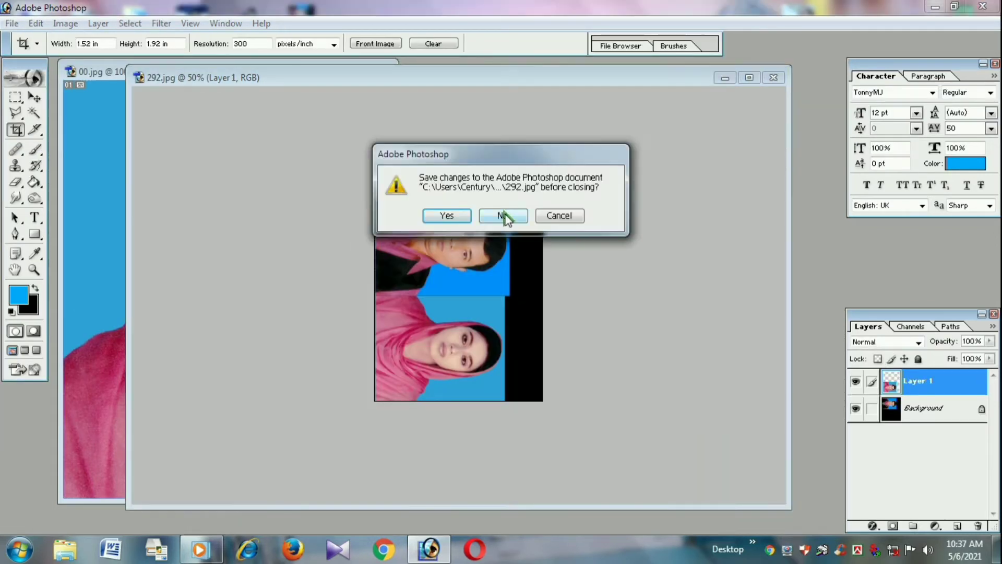
left_click(505, 216)
left_click(381, 73)
Open 292 copy.jpg and fill the background around both portraits with the blue foreground colour using the Paint Bucket
left_click(11, 23)
left_click(39, 56)
double_click(431, 307)
key("g")
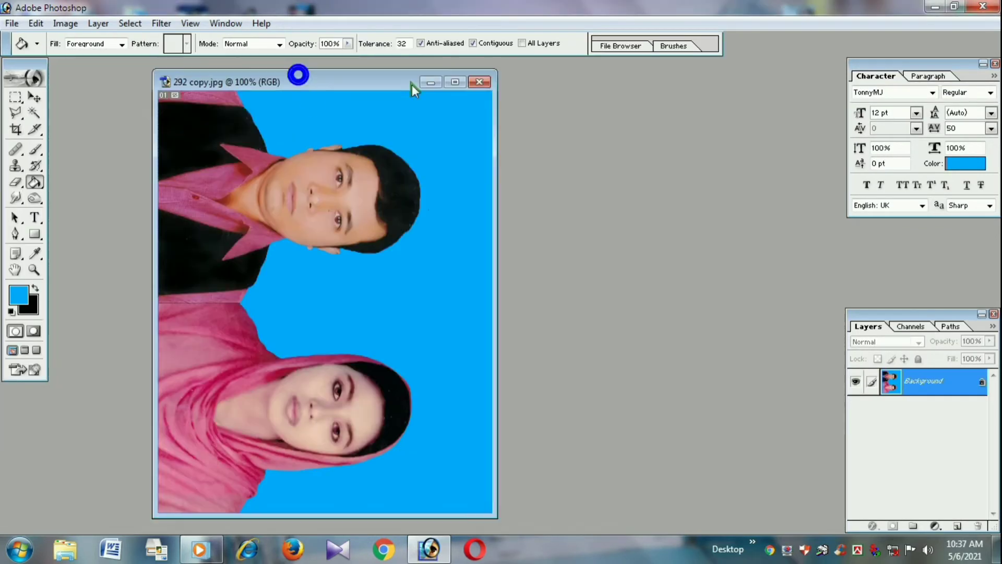
Rotate the canvas of 292 copy.jpg 90° counterclockwise
left_click(65, 24)
left_click(206, 206)
left_click(593, 85)
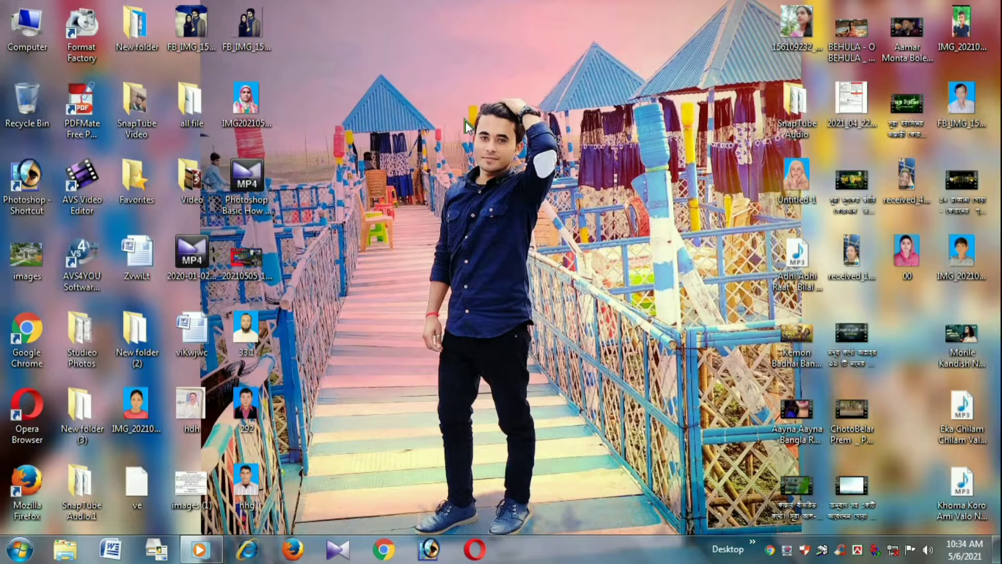
Launch Photoshop from the desktop and open the portrait 00.jpg from the Desktop folder
double_click(34, 184)
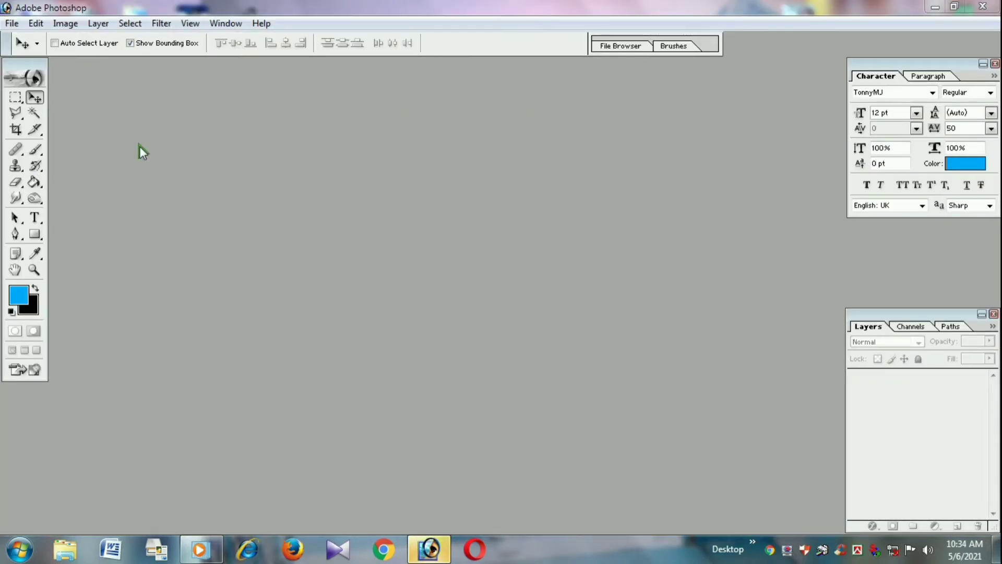
left_click(11, 23)
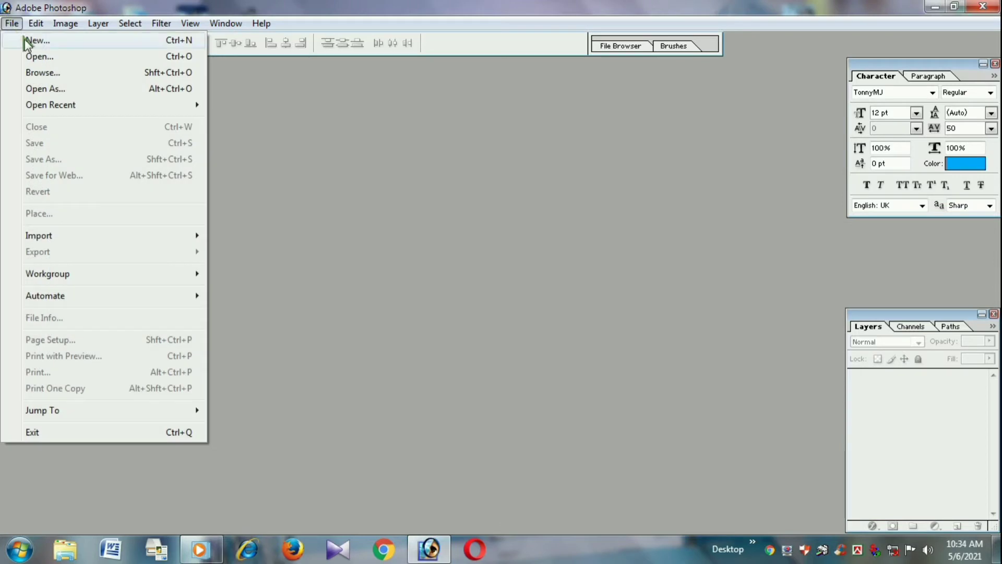
left_click(61, 54)
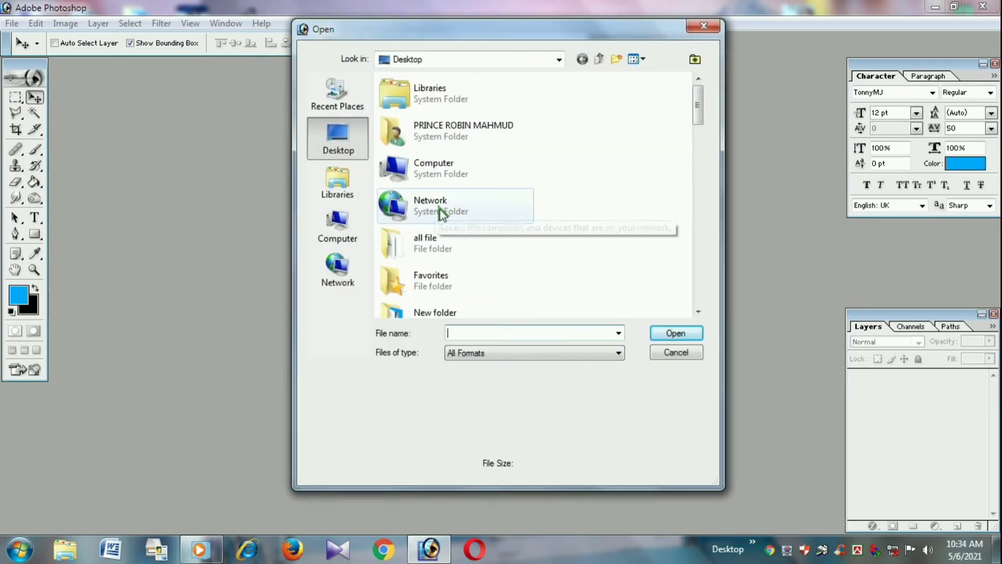
scroll(443, 209, "down", 3)
scroll(448, 209, "down", 1)
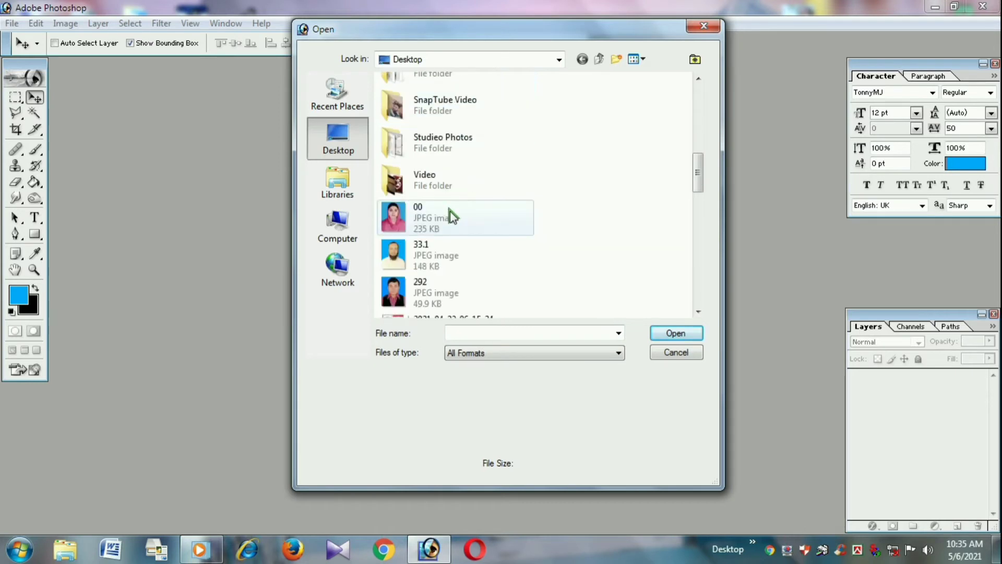
left_click(421, 230)
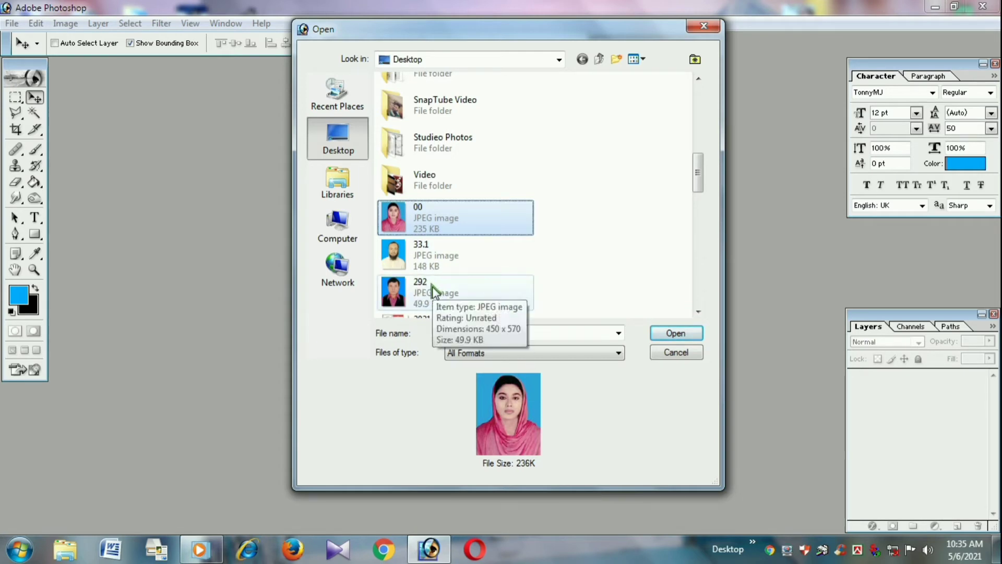
left_click(676, 333)
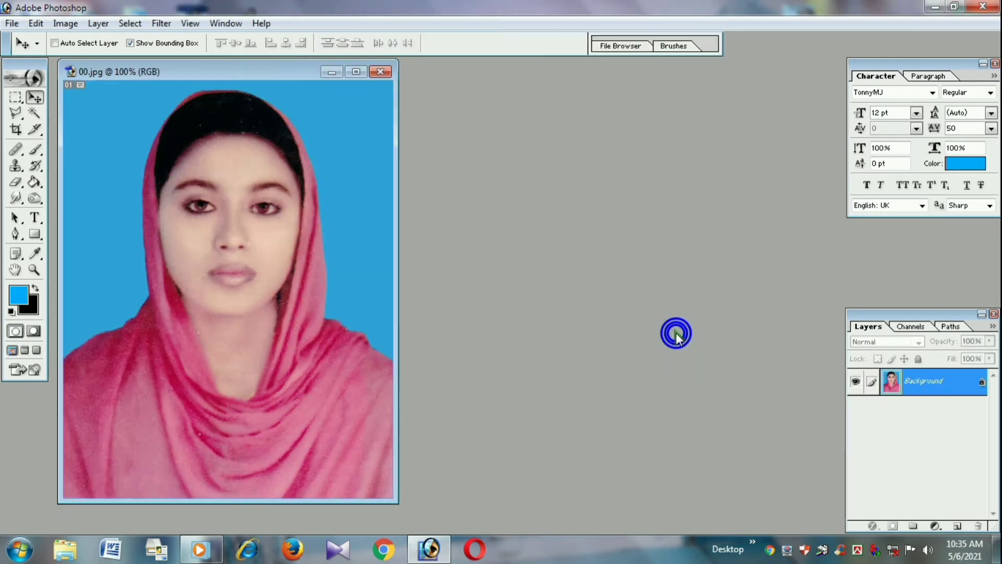
Open the second portrait 292.jpg from the Desktop and shift its window so that 00.jpg stays partly visible behind it
left_click(11, 24)
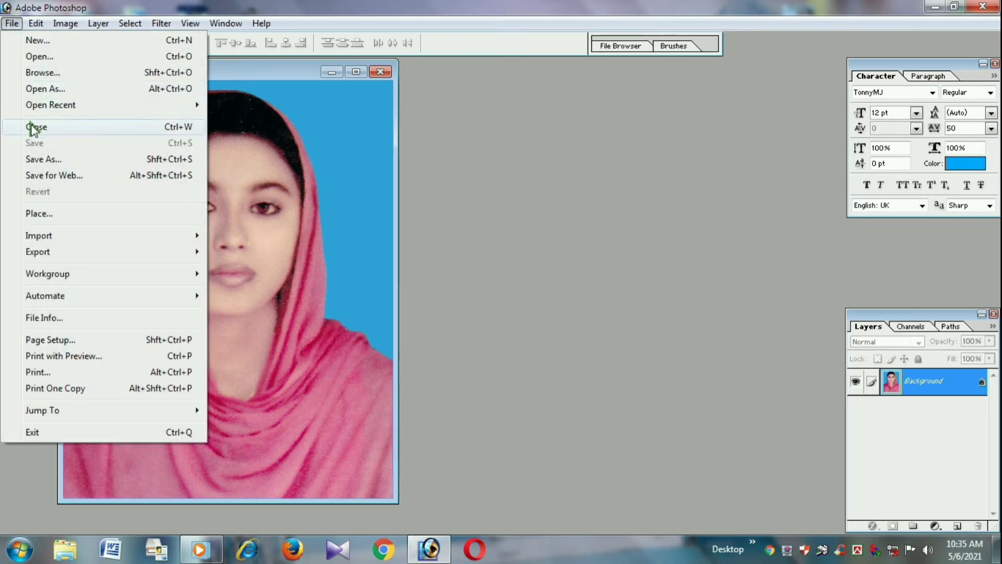
left_click(51, 61)
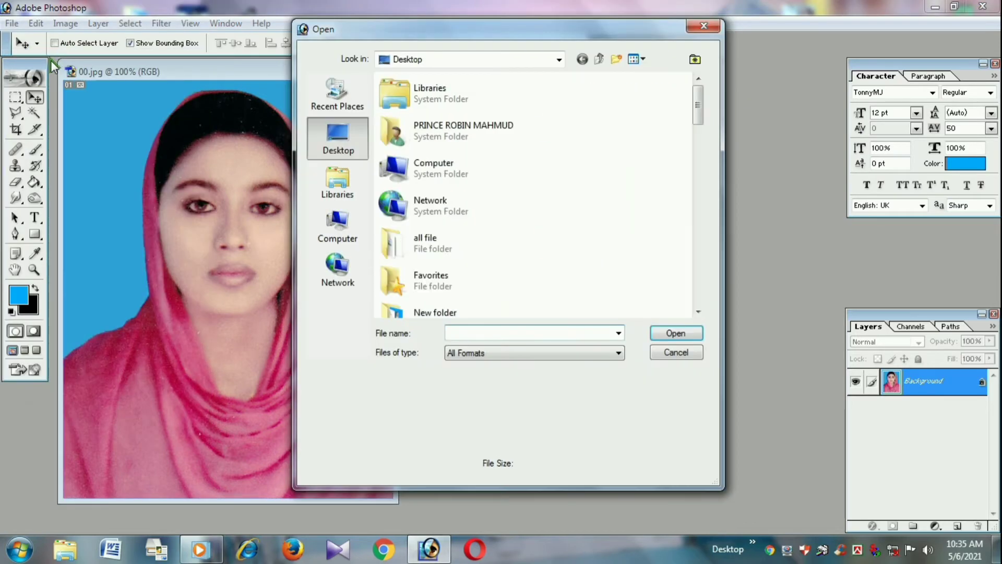
left_click(438, 222)
scroll(441, 222, "down", 6)
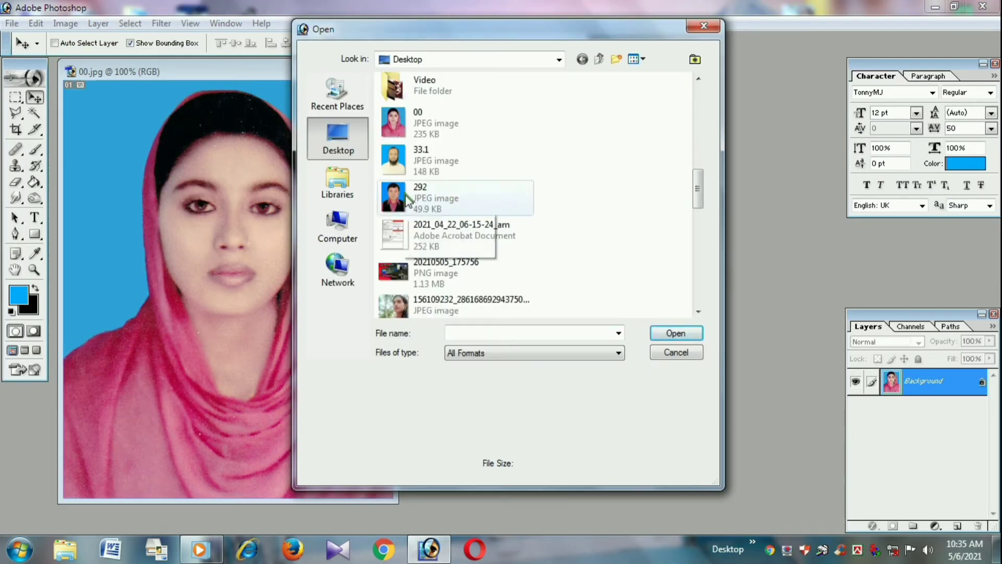
double_click(425, 197)
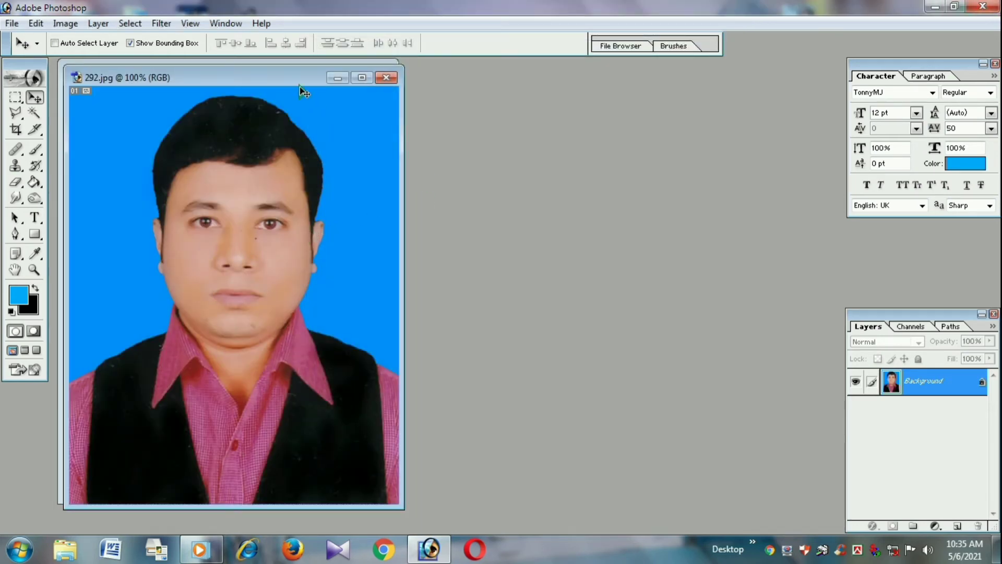
left_click_drag(300, 80, 362, 79)
Clear the Crop tool's width and extend the 292.jpg canvas to the right of the portrait to about double its width
left_click(11, 129)
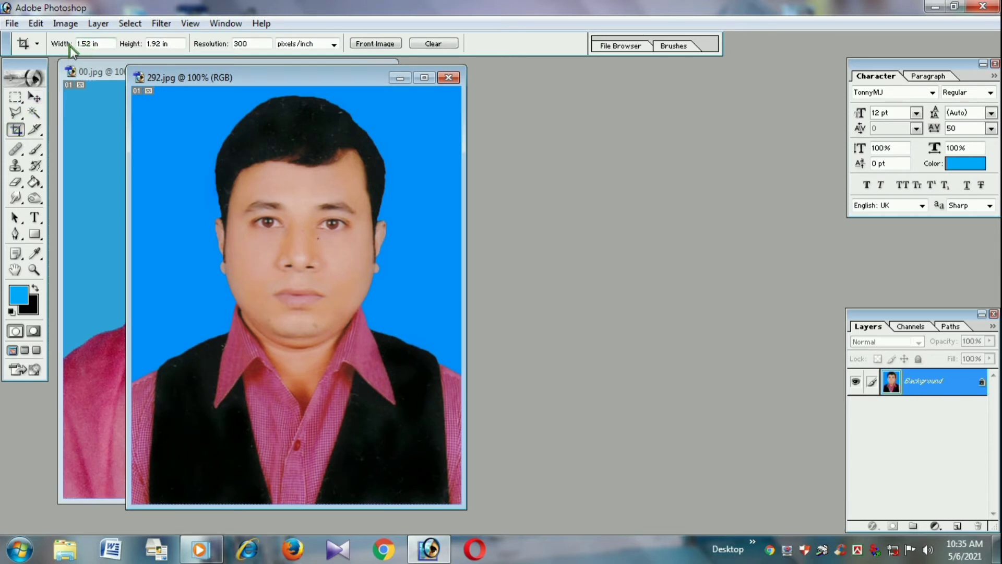
double_click(99, 43)
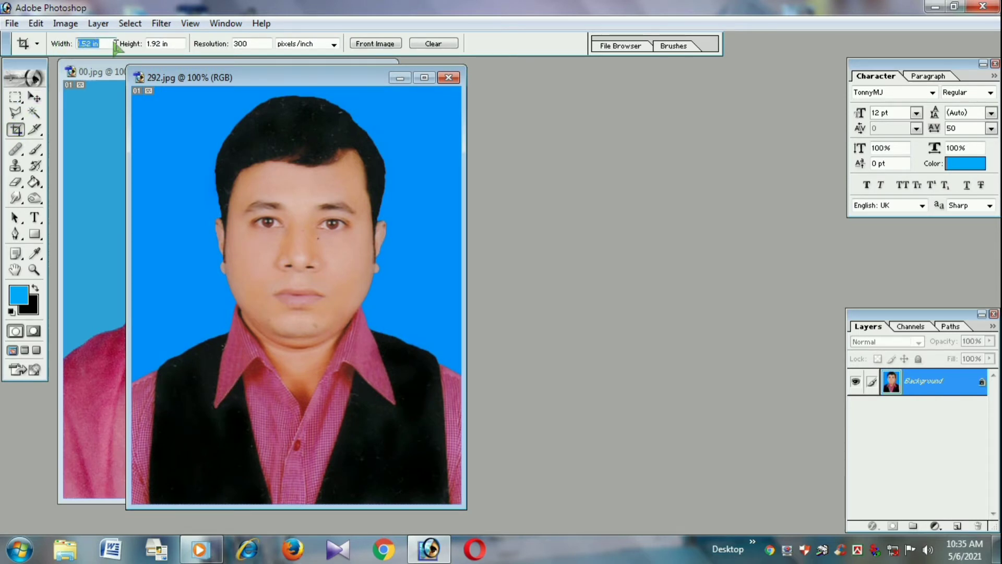
key("BackSpace")
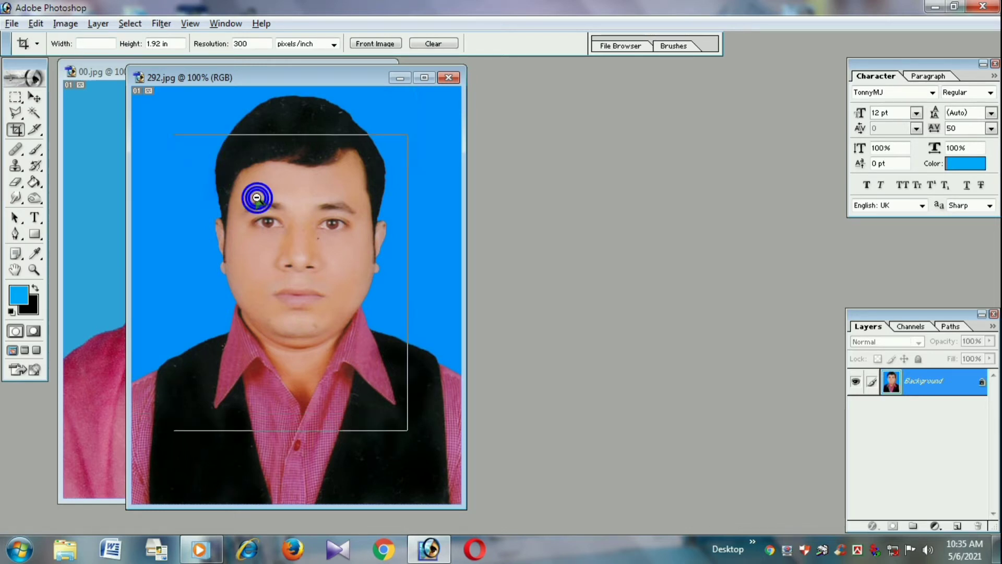
key("ctrl+minus")
left_click_drag(198, 169, 464, 453)
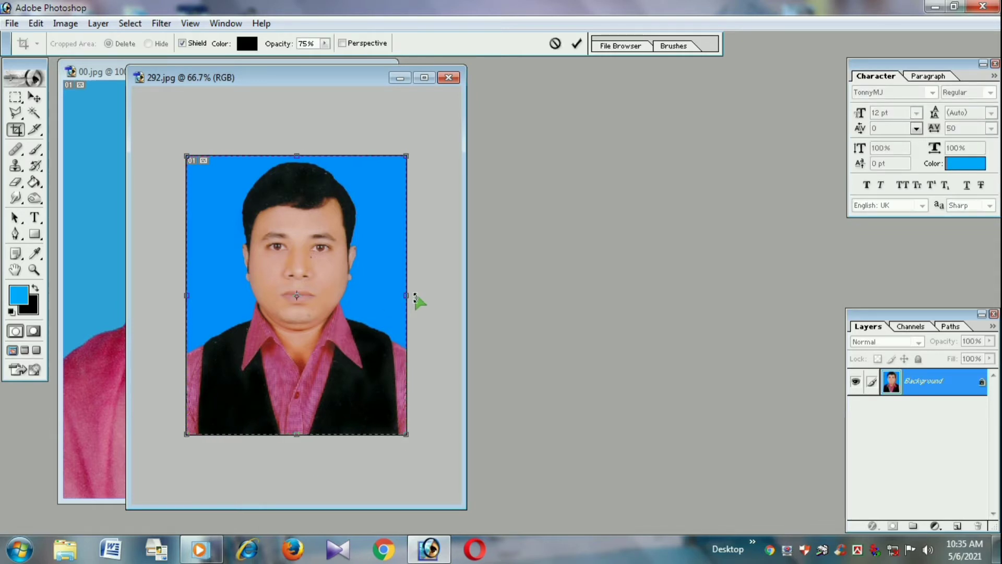
left_click_drag(465, 307, 688, 312)
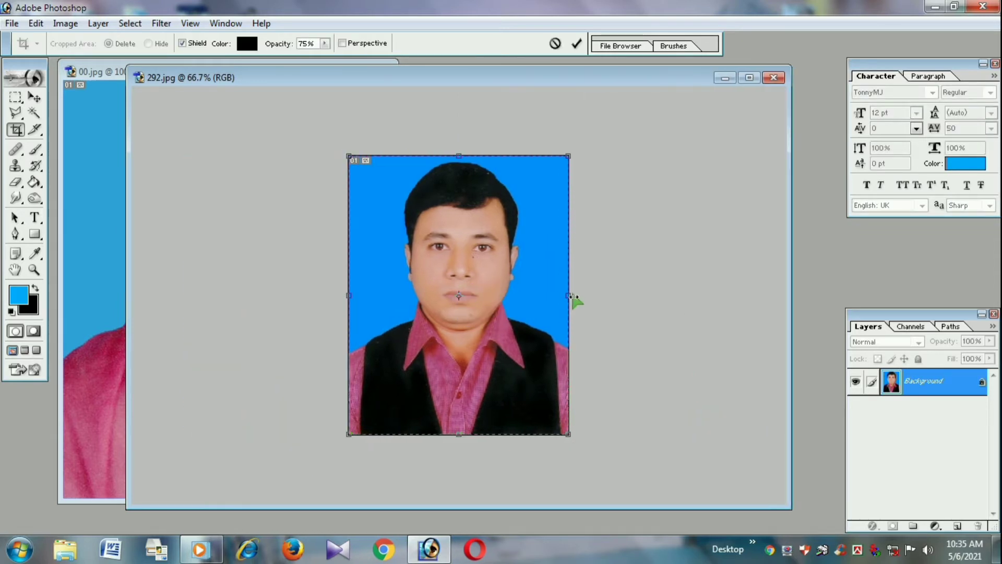
left_click_drag(574, 296, 785, 298)
right_click(546, 257)
left_click(568, 265)
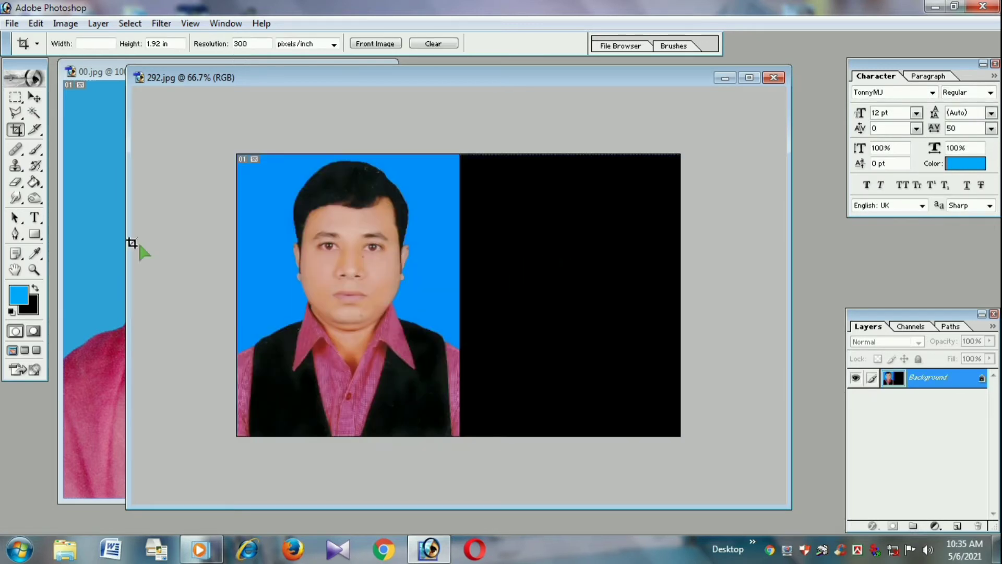
Copy the portrait from 00.jpg with the Move tool into the empty black half of 292.jpg
left_click(35, 98)
left_click(88, 213)
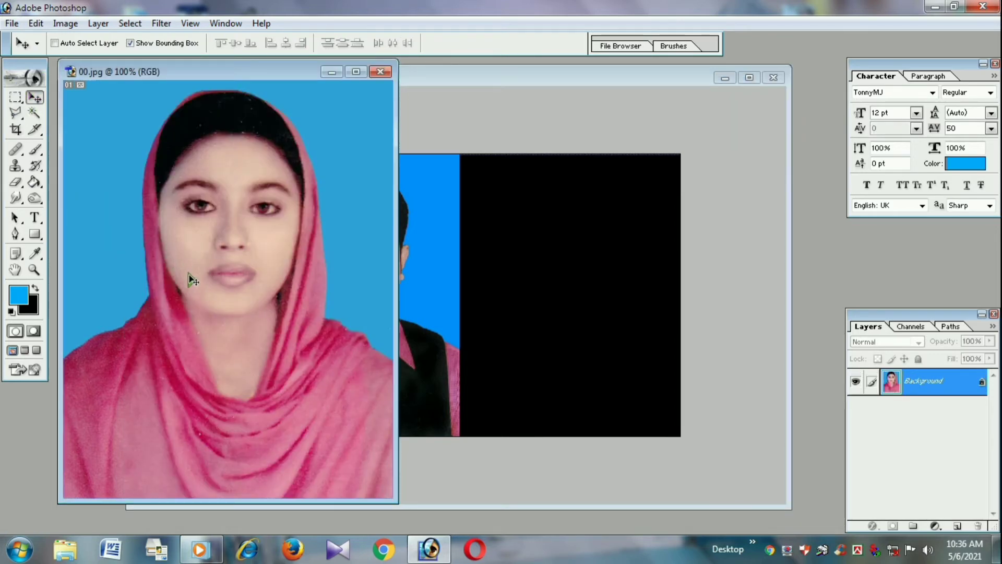
left_click_drag(186, 287, 540, 298)
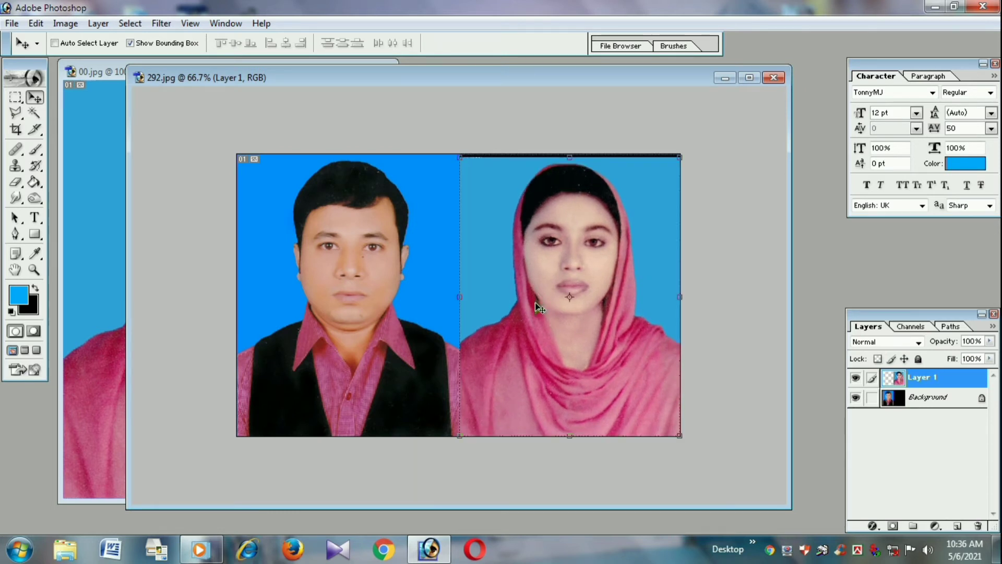
Nudge the woman's portrait layer down until her head lines up better with the man's portrait
key("Down")
key("Down")
key("Down")
key("Down")
key("Down")
key("Down")
key("Down")
key("Down")
key("Down")
key("Down")
key("Down")
key("Down")
key("Down")
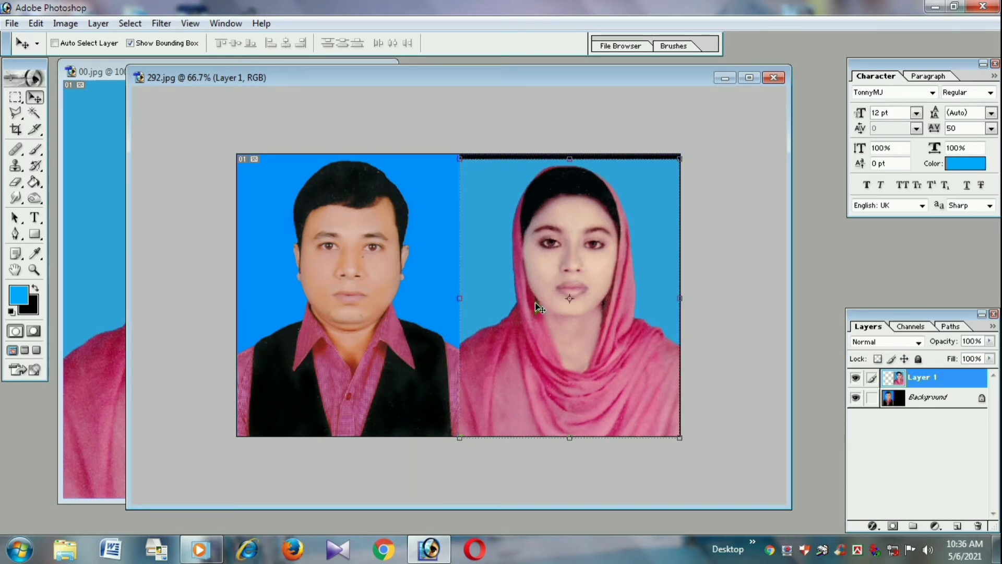
key("Down")
key("Down")
key("Down")
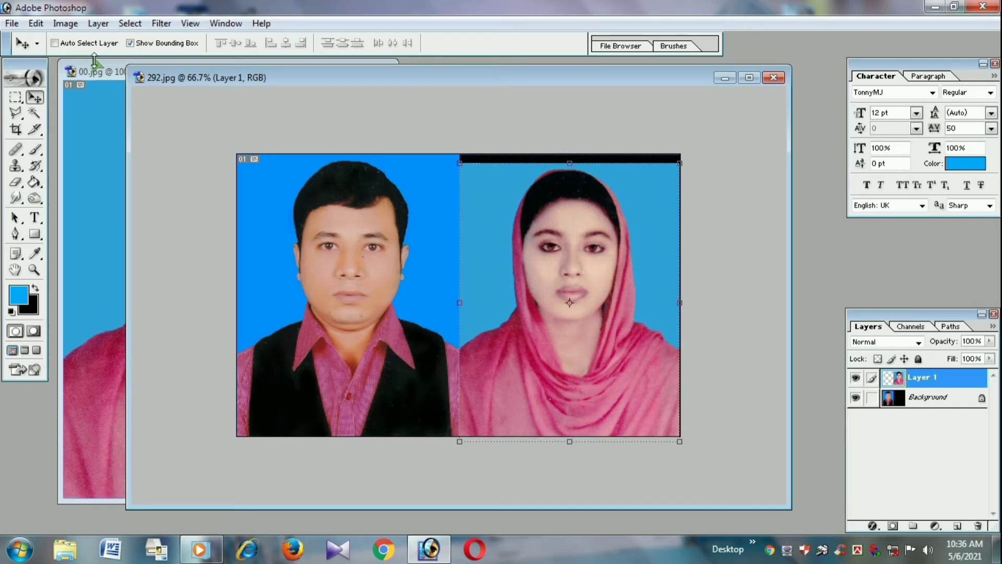
key("Down")
key("Down")
key("Down")
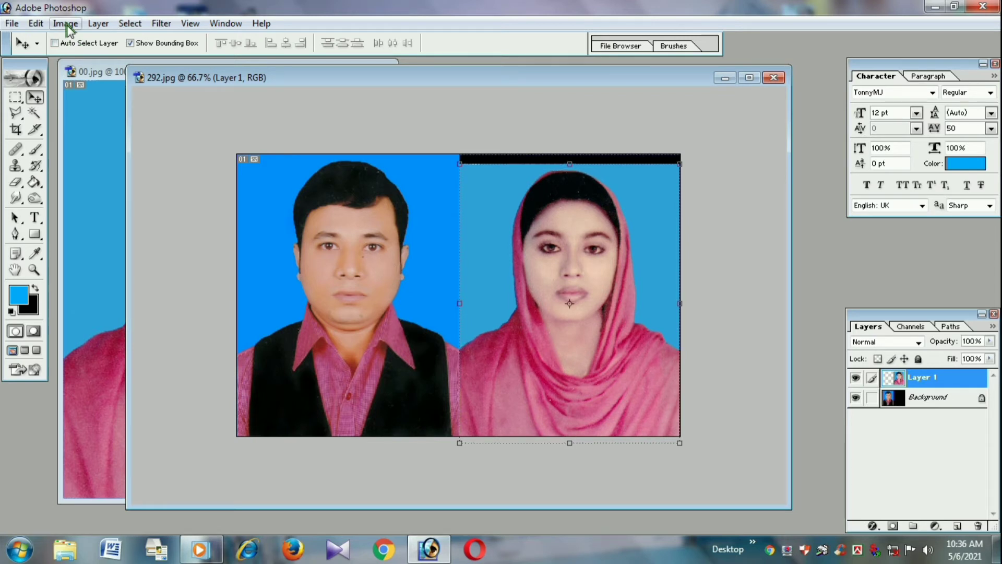
Rotate the canvas of 292.jpg 90° clockwise so that the portraits lie on their side
left_click(66, 24)
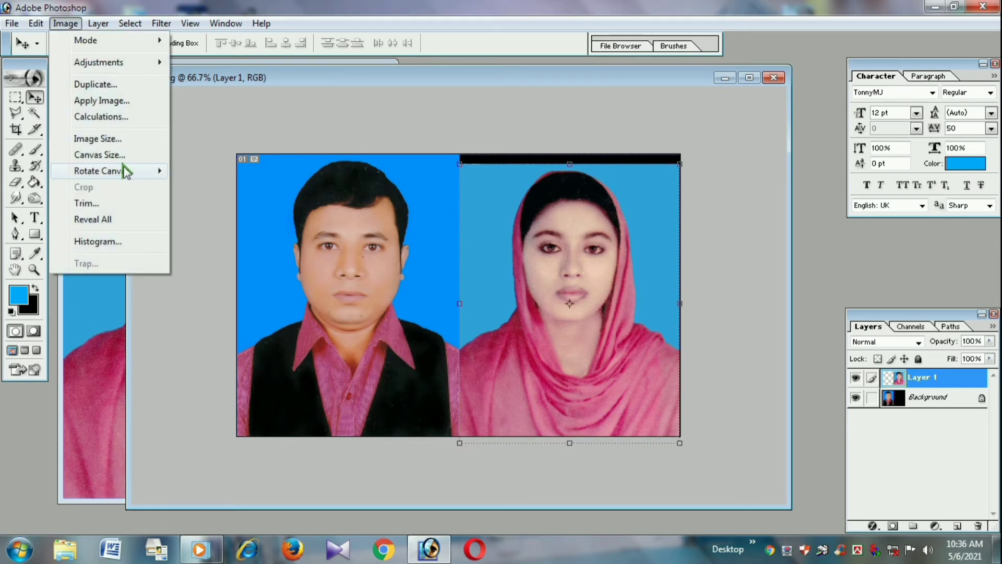
mouse_move(125, 171)
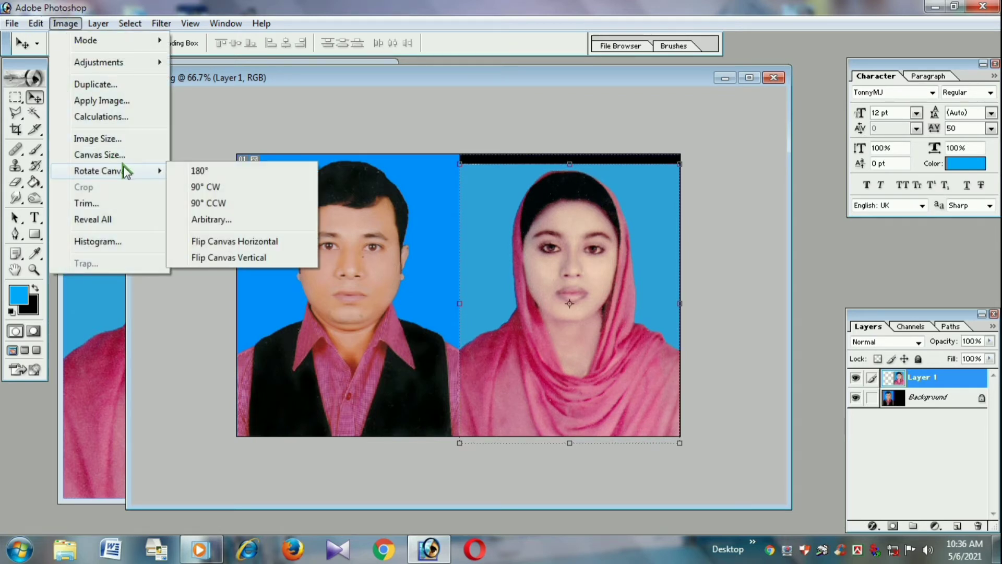
left_click(219, 188)
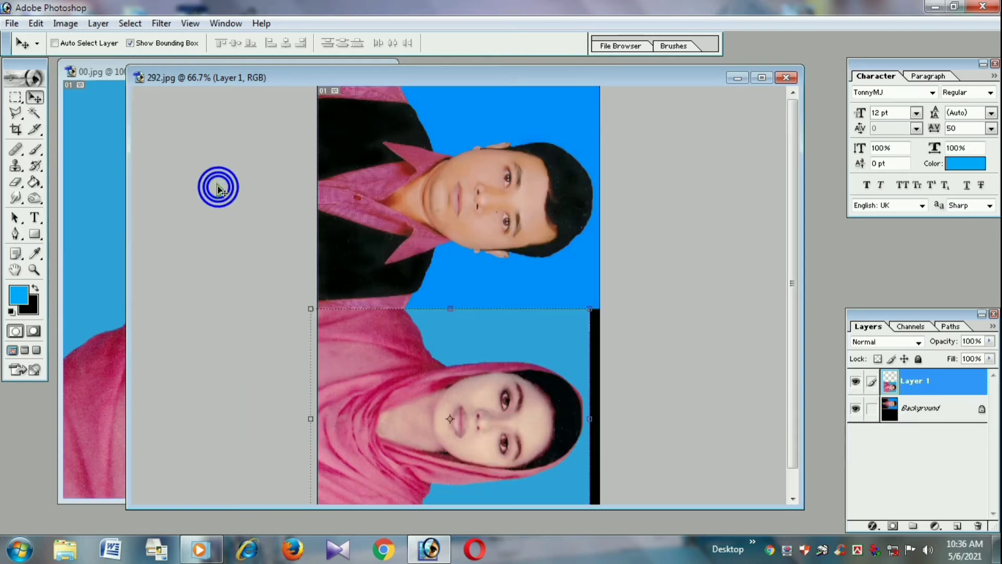
left_click(380, 221, "ctrl+alt")
Set the crop width to 1.52 in and crop around both portraits, extending the frame past the heads' side
left_click(19, 131)
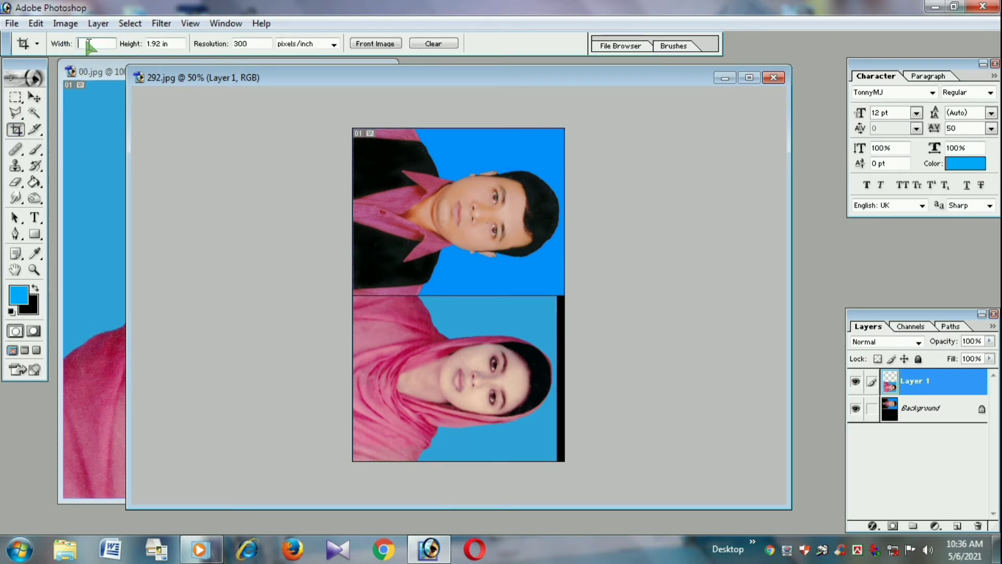
type(".52")
left_click(413, 207)
left_click_drag(337, 114, 627, 445)
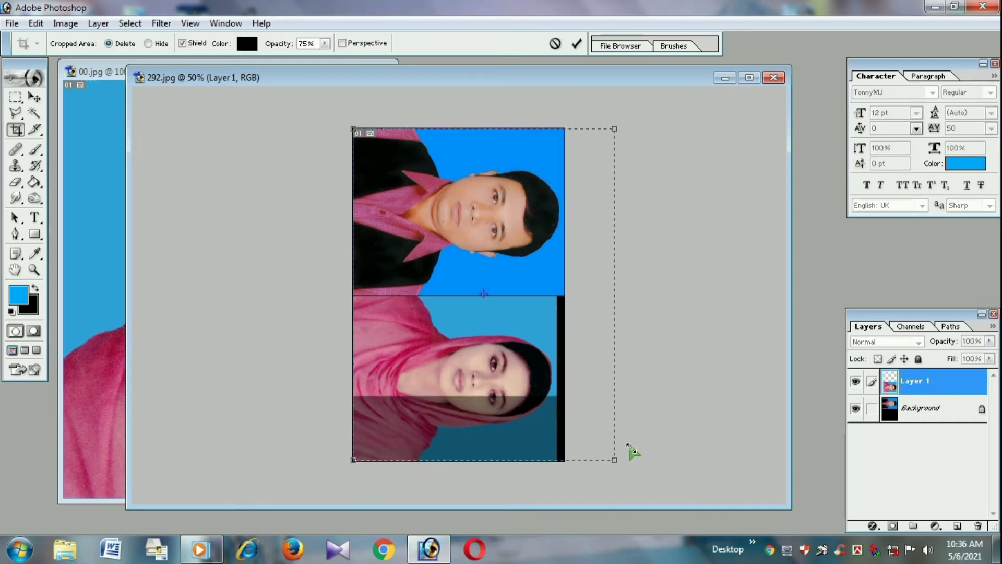
right_click(557, 338)
left_click(590, 348)
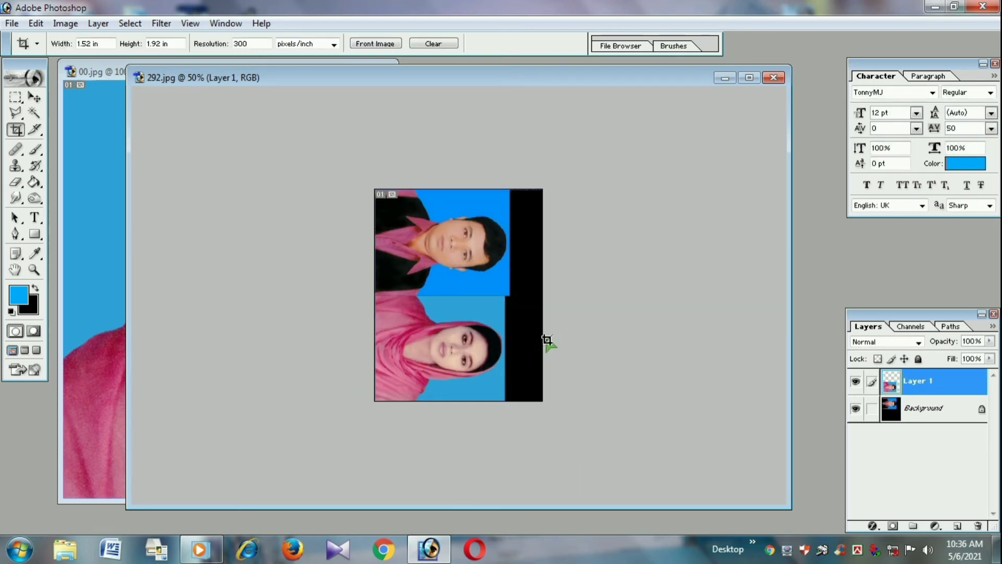
Save the combined portrait image to the Desktop as the JPEG 292 copy.jpg at Maximum quality 12
left_click(11, 23)
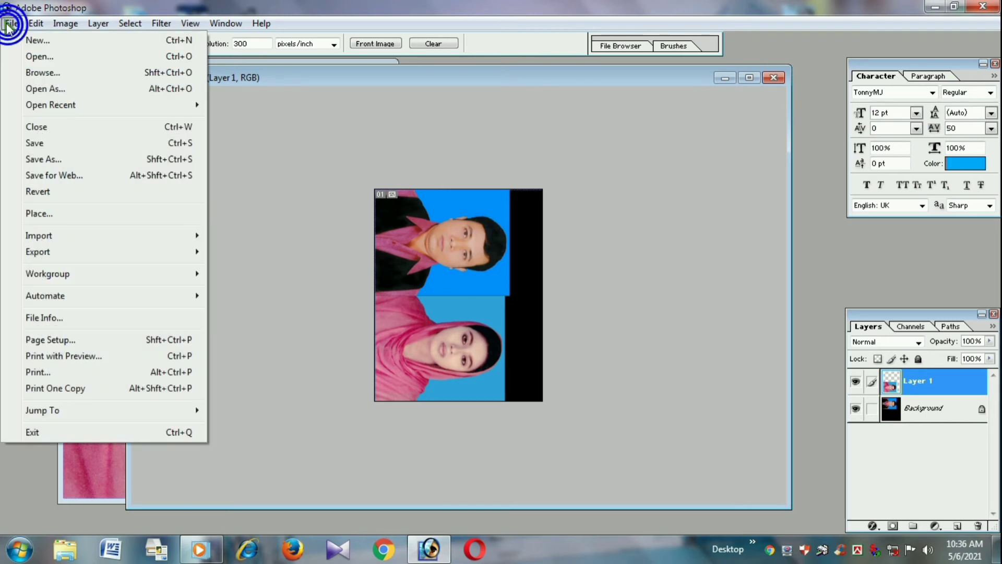
left_click(55, 144)
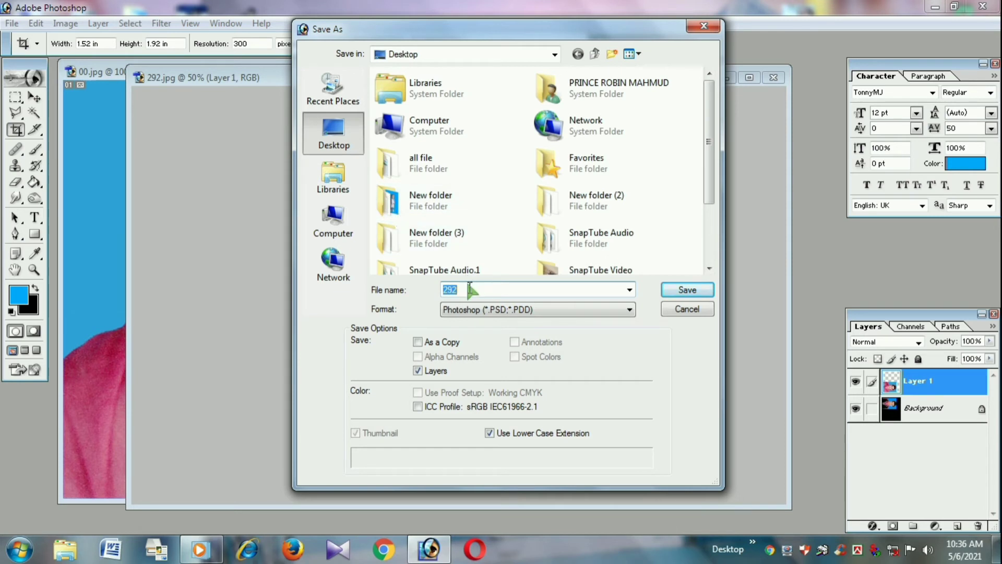
left_click(493, 311)
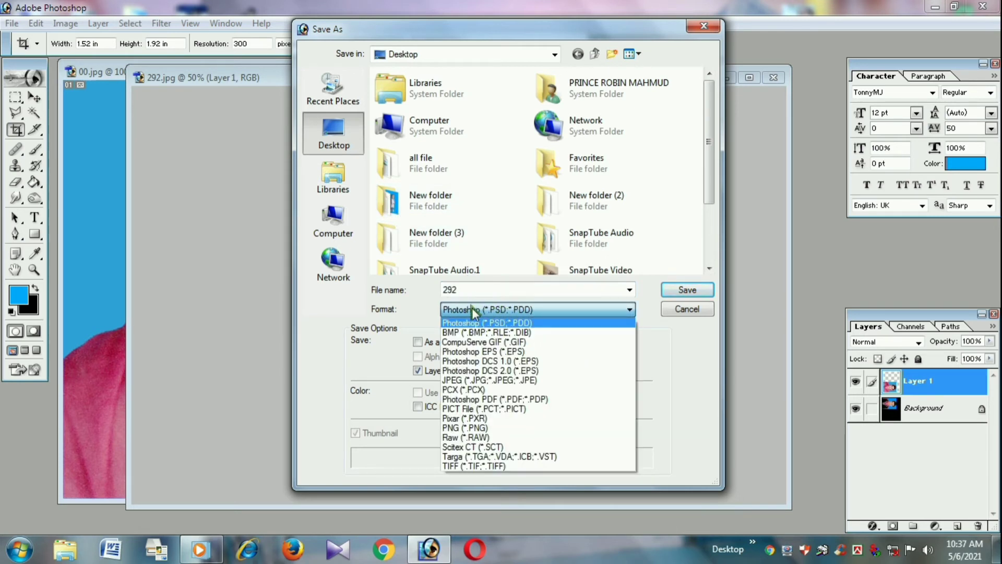
left_click(499, 381)
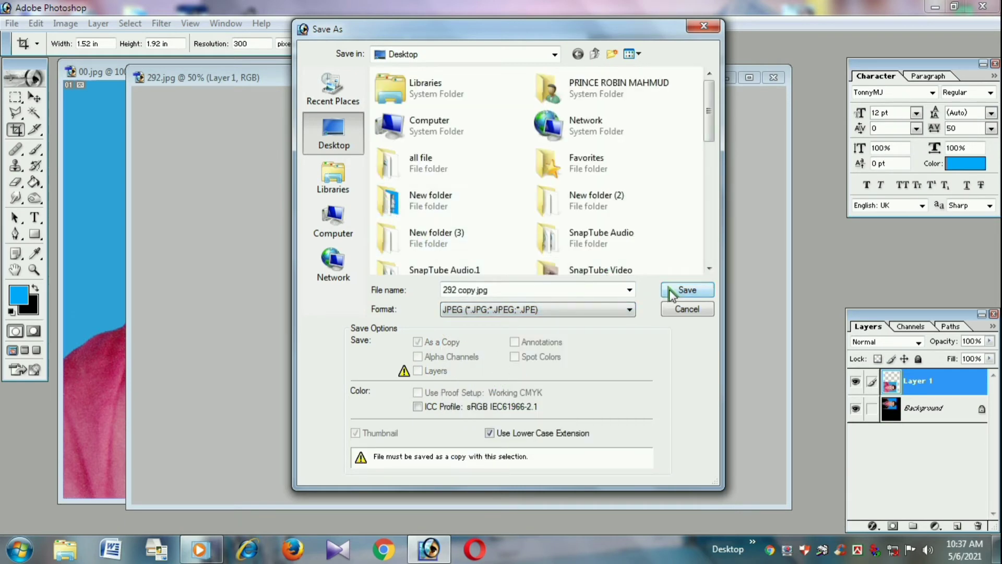
left_click(687, 291)
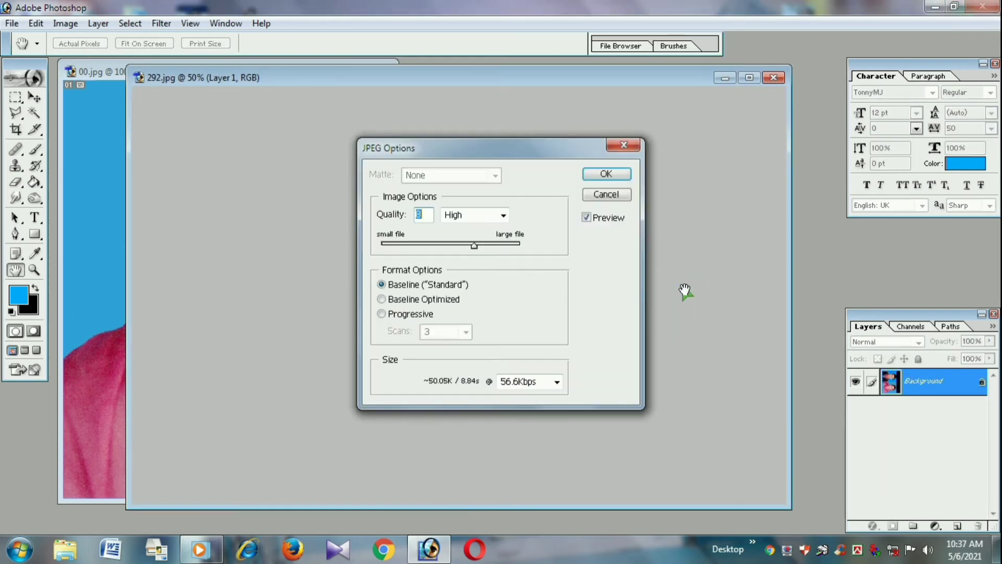
left_click_drag(487, 252, 527, 248)
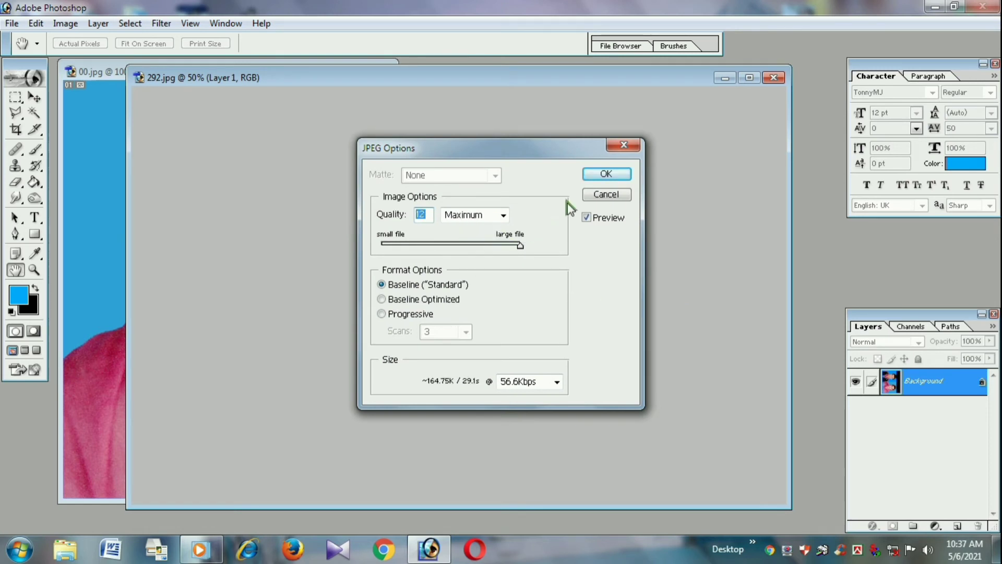
left_click(605, 174)
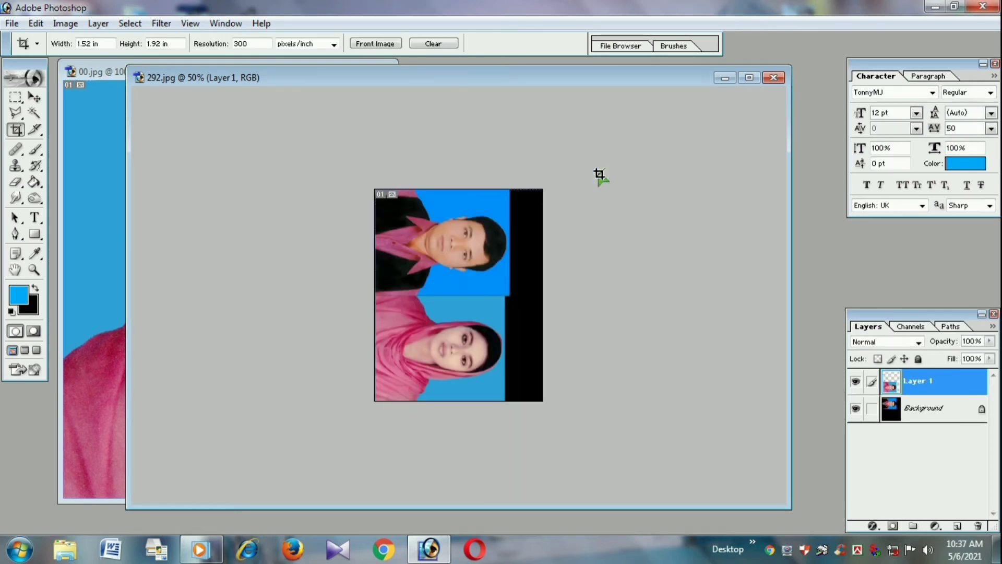
Close 292.jpg without saving its changes and also close 00.jpg
left_click(773, 79)
left_click(504, 216)
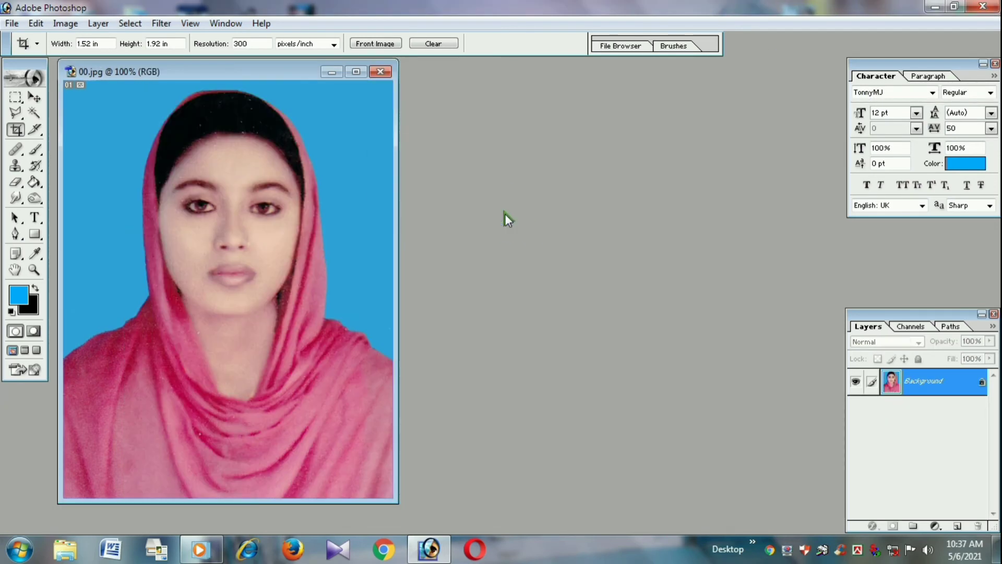
left_click(380, 73)
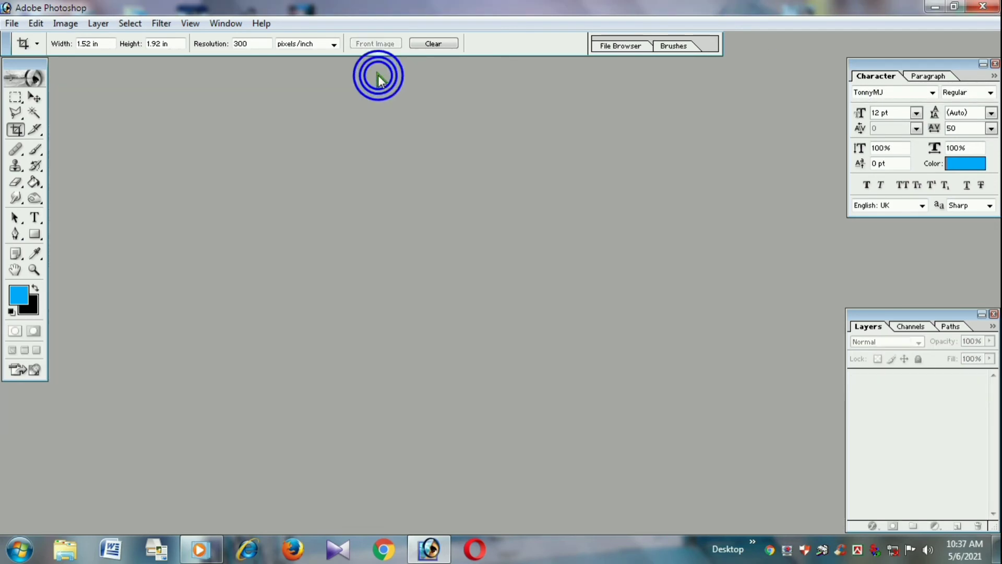
Open the combined image 292 copy from the Desktop
left_click(11, 23)
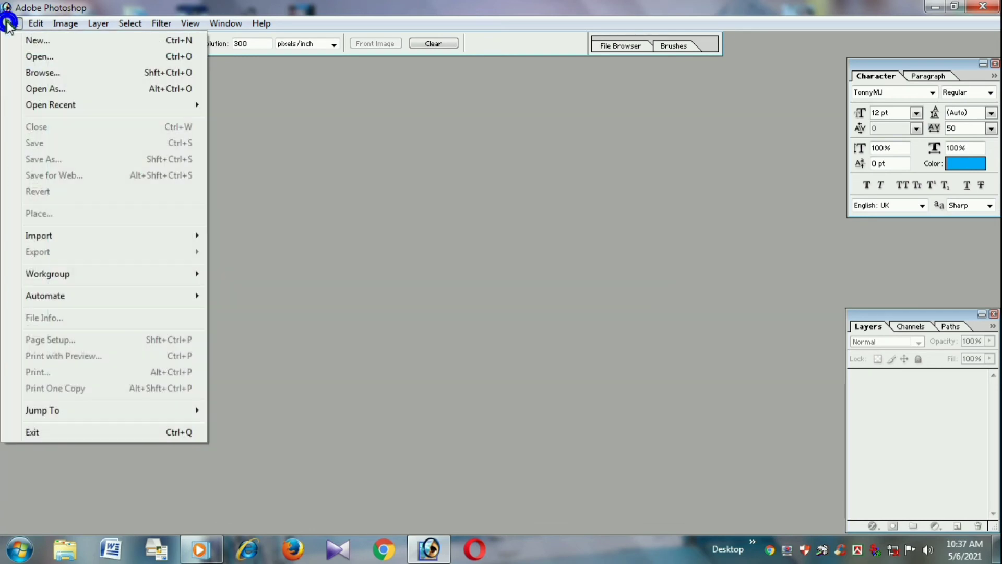
left_click(41, 58)
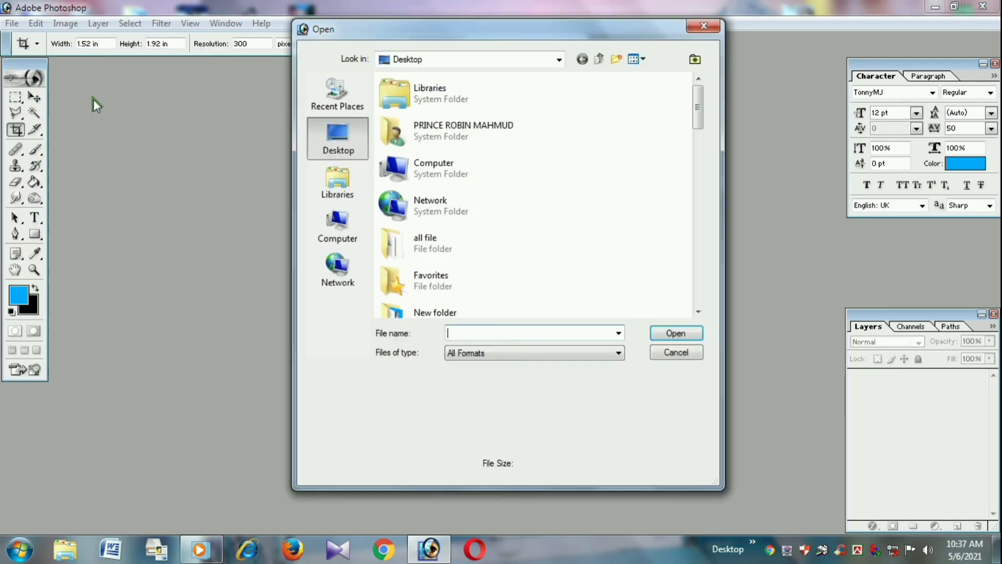
left_click(409, 225)
scroll(424, 235, "down", 2)
scroll(424, 235, "down", 4)
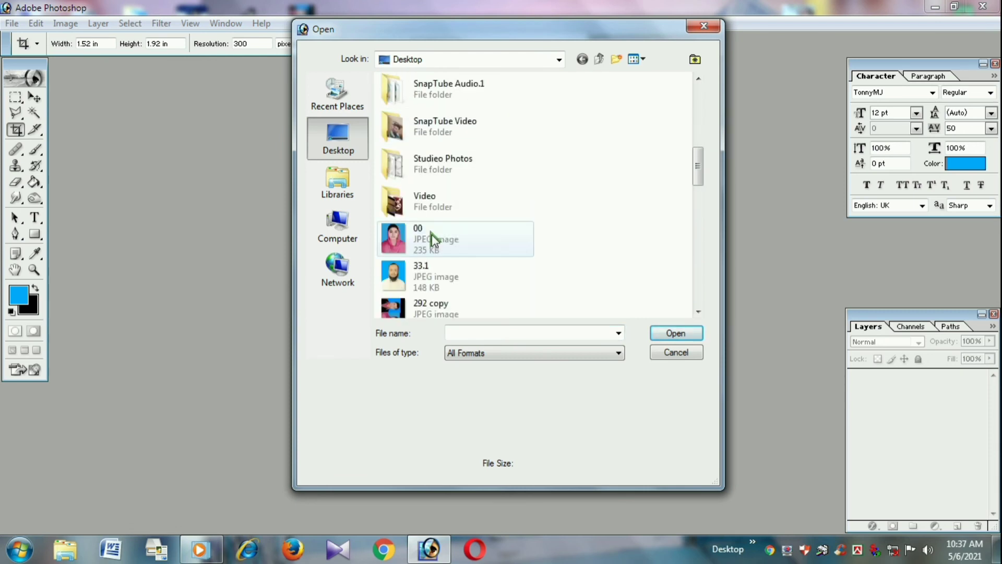
scroll(433, 245, "down", 2)
left_click(420, 222)
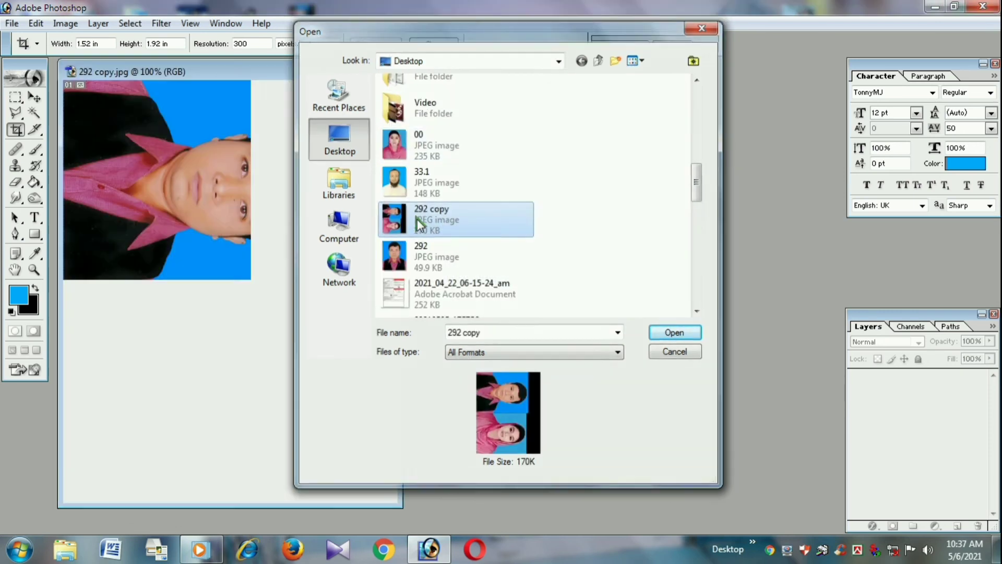
double_click(420, 221)
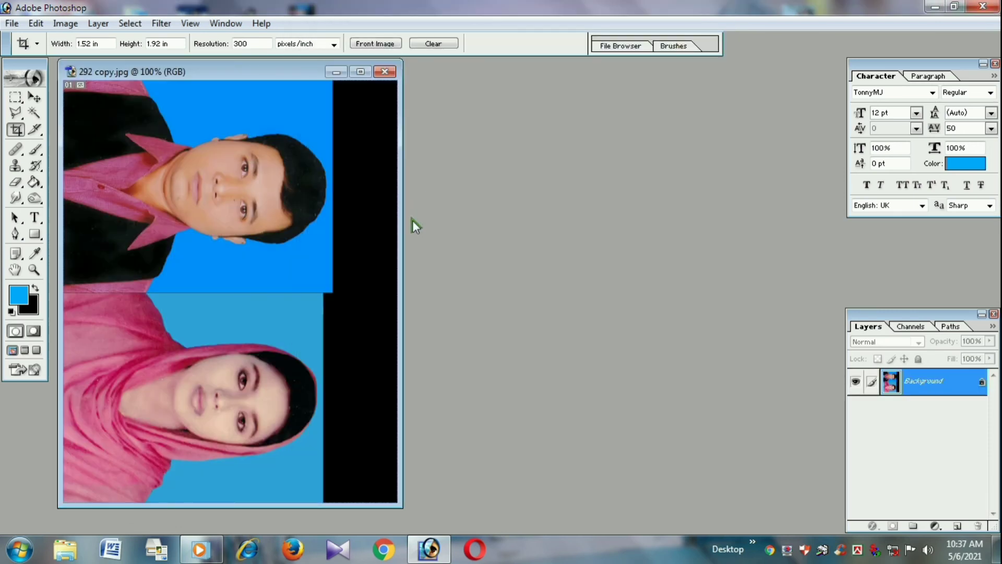
Fill both portrait backgrounds and the black strip beside the heads with the blue foreground colour using the Paint Bucket tool
left_click(34, 183)
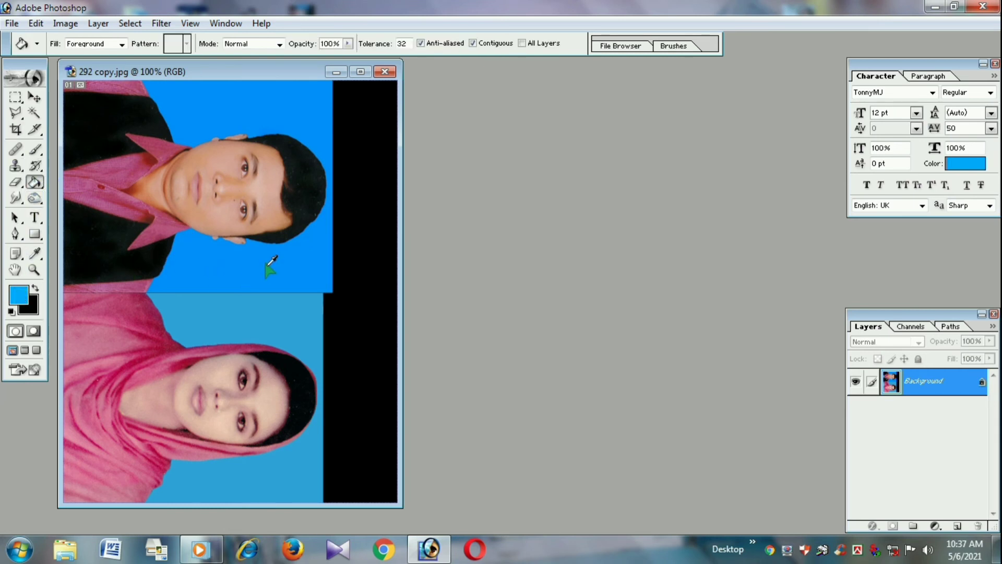
left_click(299, 305)
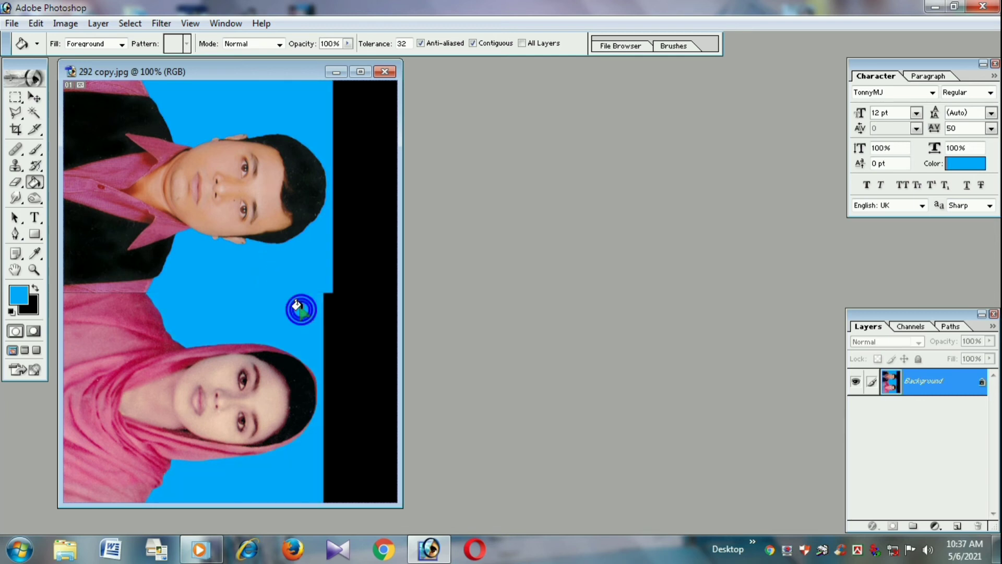
left_click(346, 256)
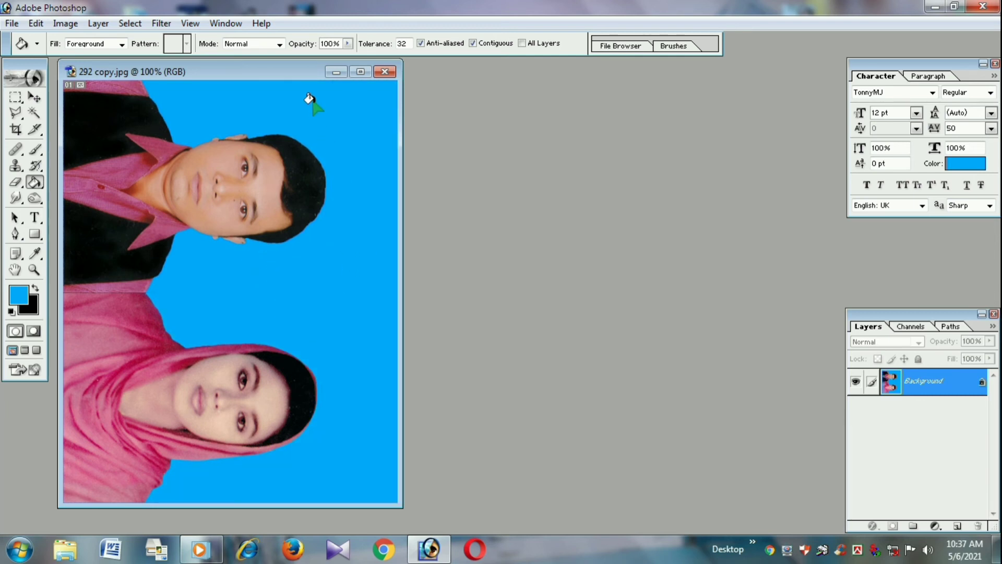
Rotate the canvas of 292 copy.jpg 90° counterclockwise so both portraits stand upright, and maximize the image window
left_click_drag(299, 74, 447, 85)
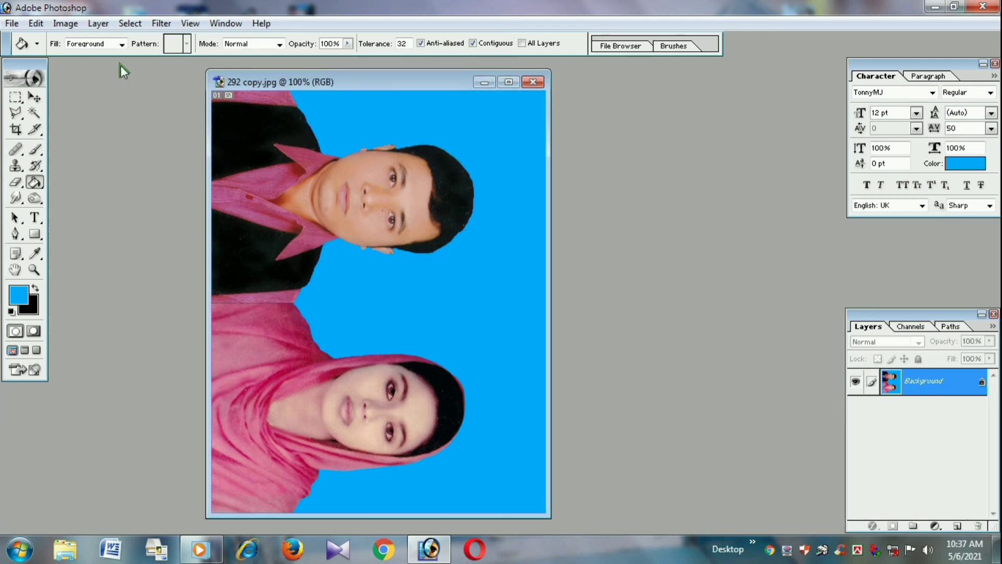
left_click(65, 23)
mouse_move(122, 172)
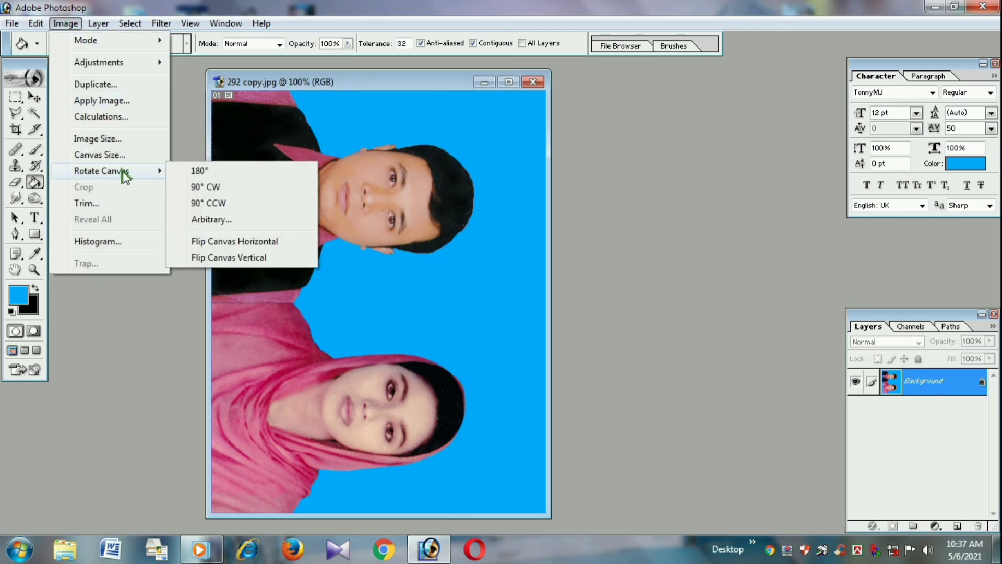
left_click(198, 203)
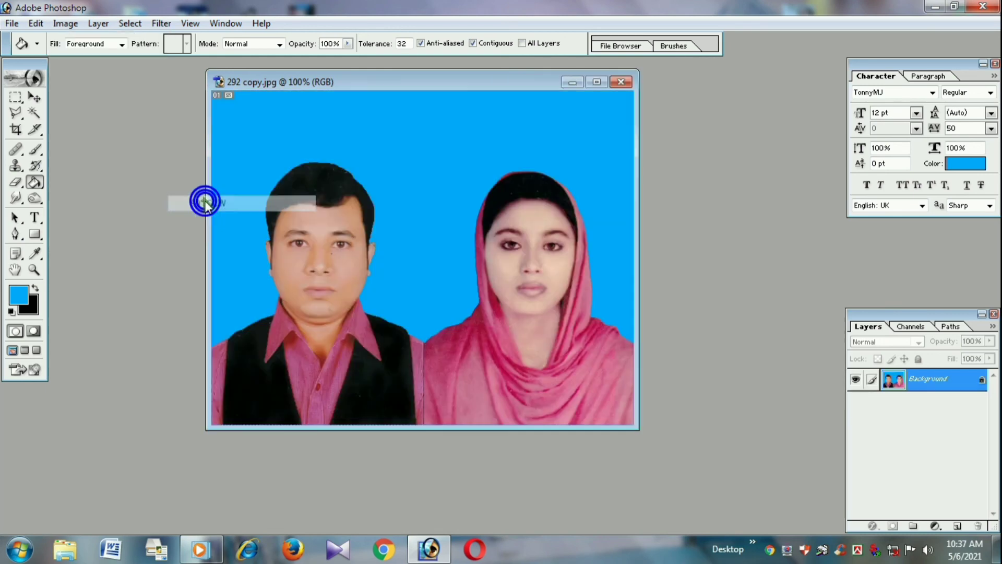
left_click(597, 84)
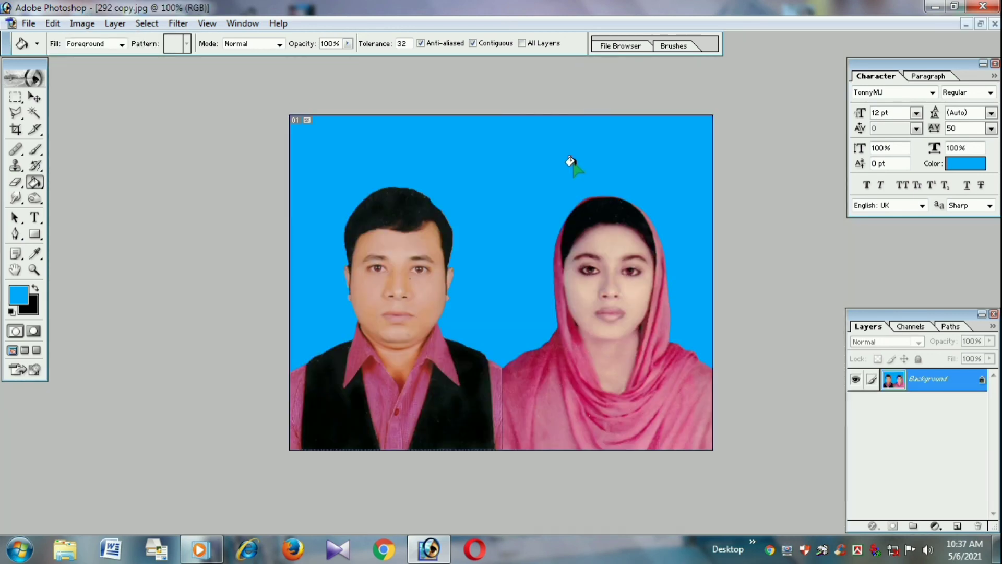
Save the changes to 292 copy.jpg, check the joint portrait at different magnifications and exit the program
left_click(31, 27)
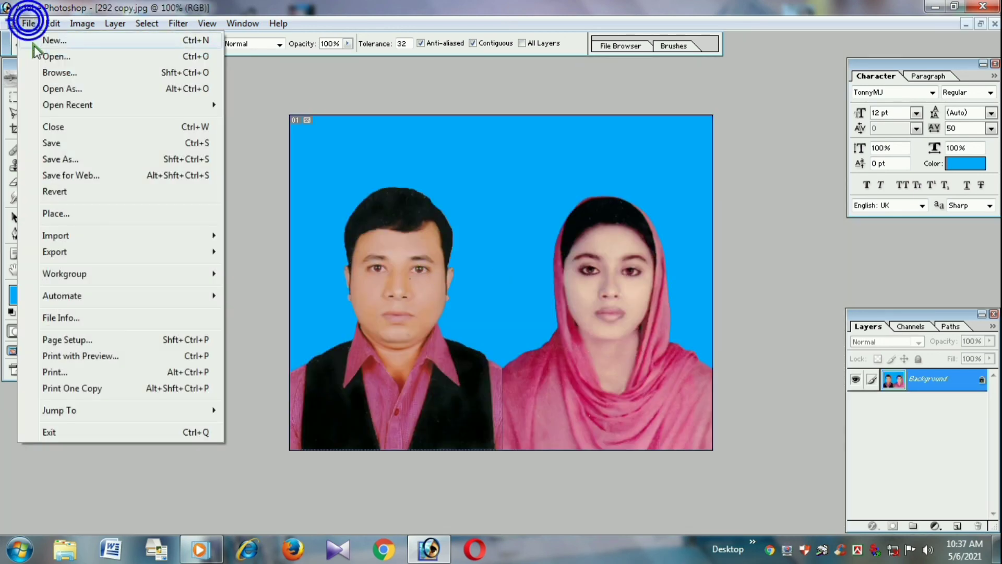
left_click(64, 143)
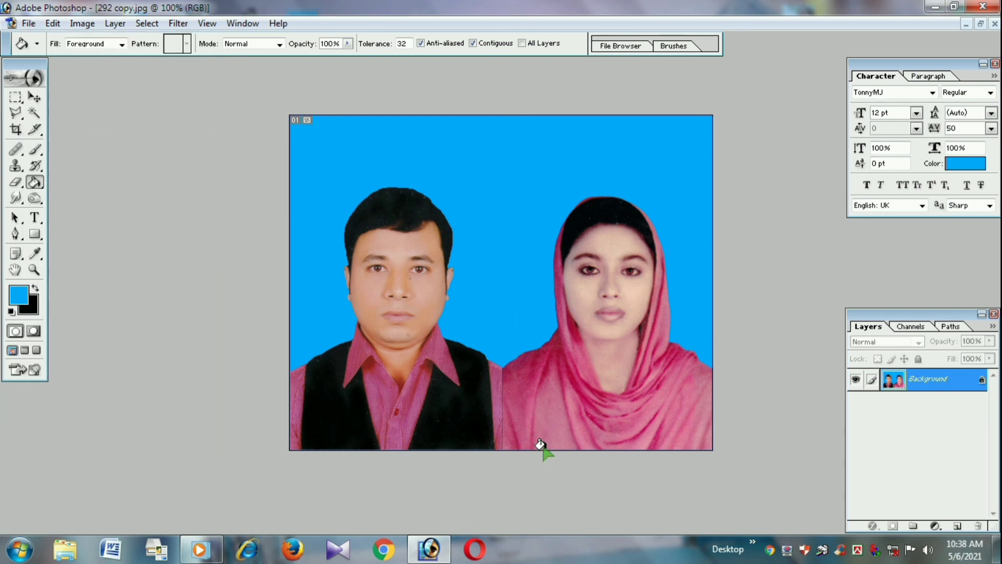
key("ctrl+plus")
key("ctrl+plus")
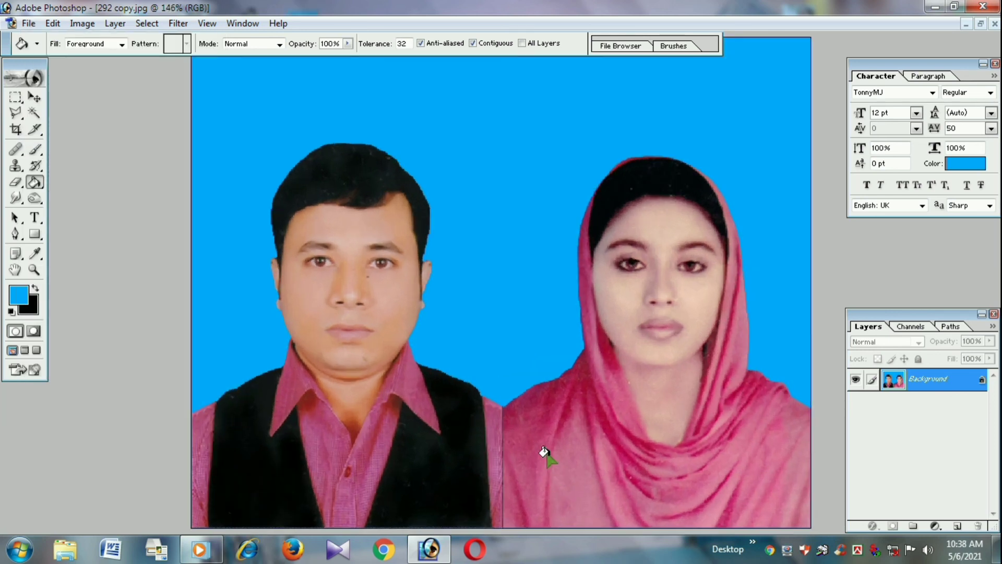
key("ctrl+minus")
key("ctrl+minus")
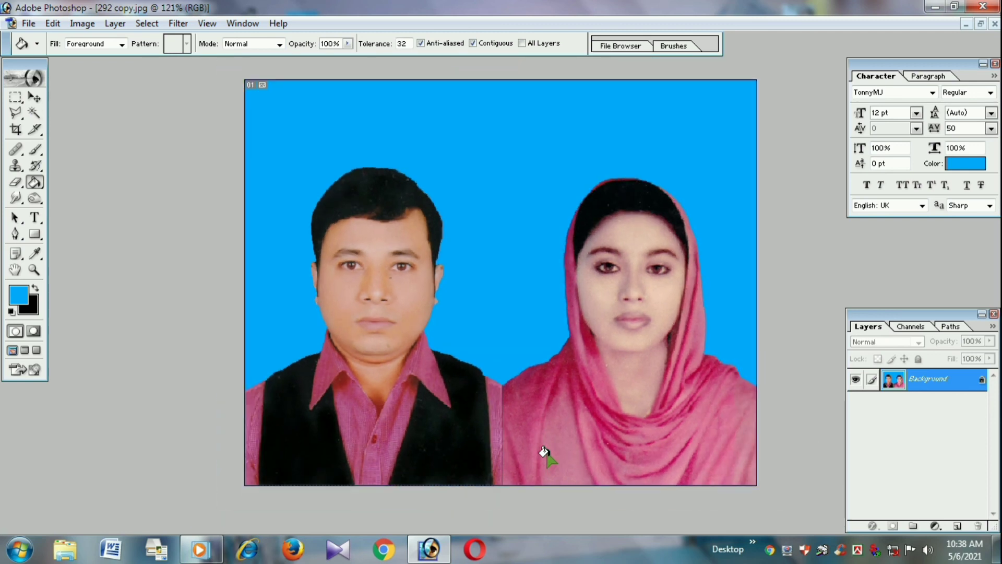
key("ctrl+minus")
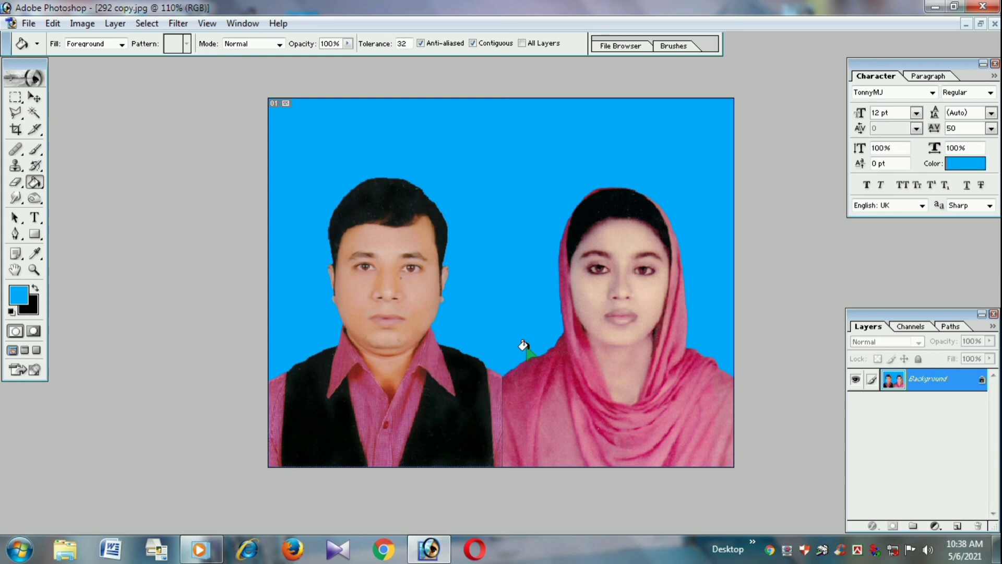
left_click(983, 6)
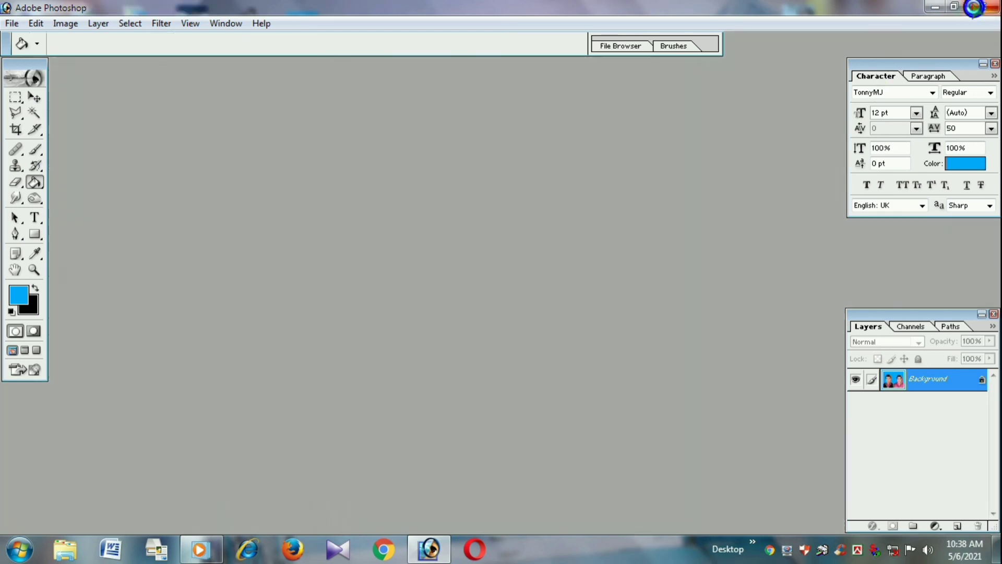